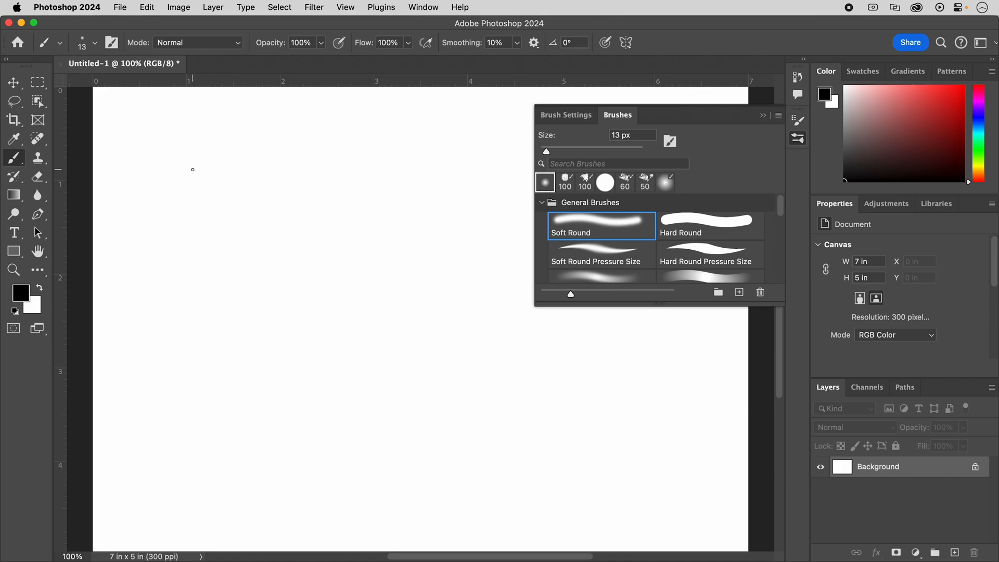
Enlarge the Soft Round brush to 250 px and paint a long vertical black stroke near the canvas's left edge
key("bracketright")
key("bracketright")
key("bracketright")
key("bracketright")
key("bracketright")
key("bracketright")
key("bracketright")
key("bracketright")
key("bracketright")
key("bracketright")
key("bracketright")
key("bracketright")
key("bracketright")
key("bracketright")
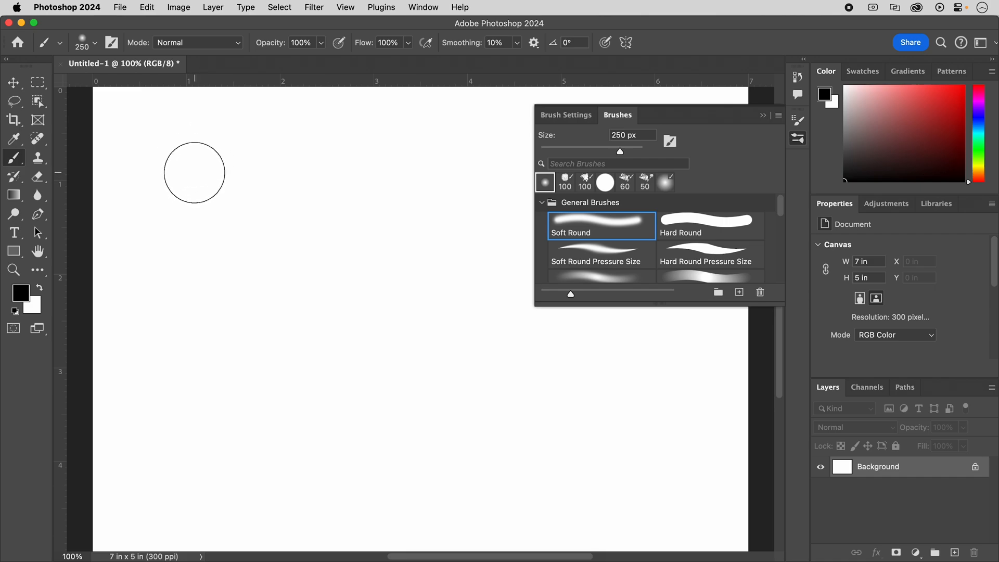
mouse_move(178, 152)
left_mouse_down()
mouse_move(202, 270)
mouse_move(195, 475)
left_mouse_up()
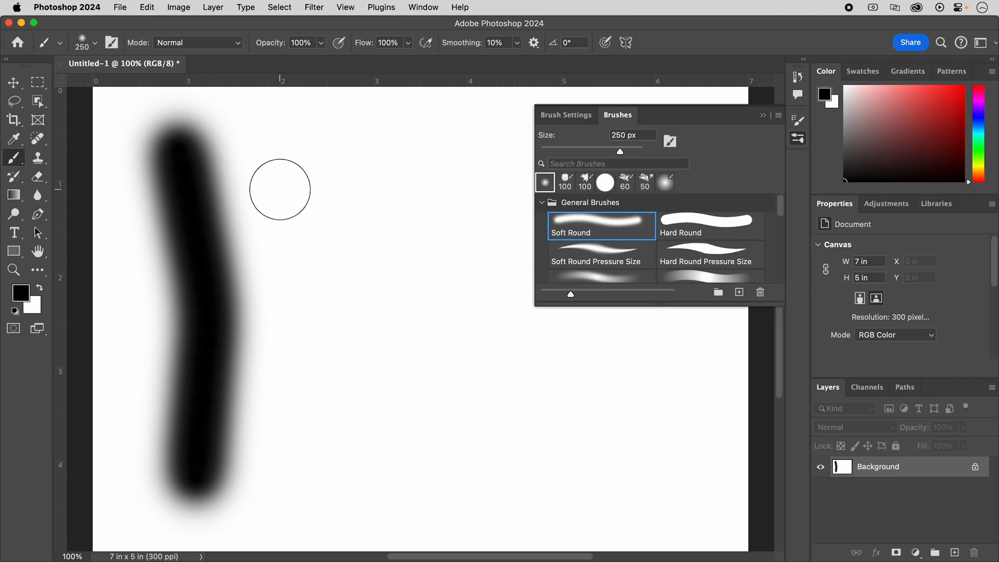
Choose the Hard Round brush and paint a long vertical black stroke beside the soft one
left_click(712, 227)
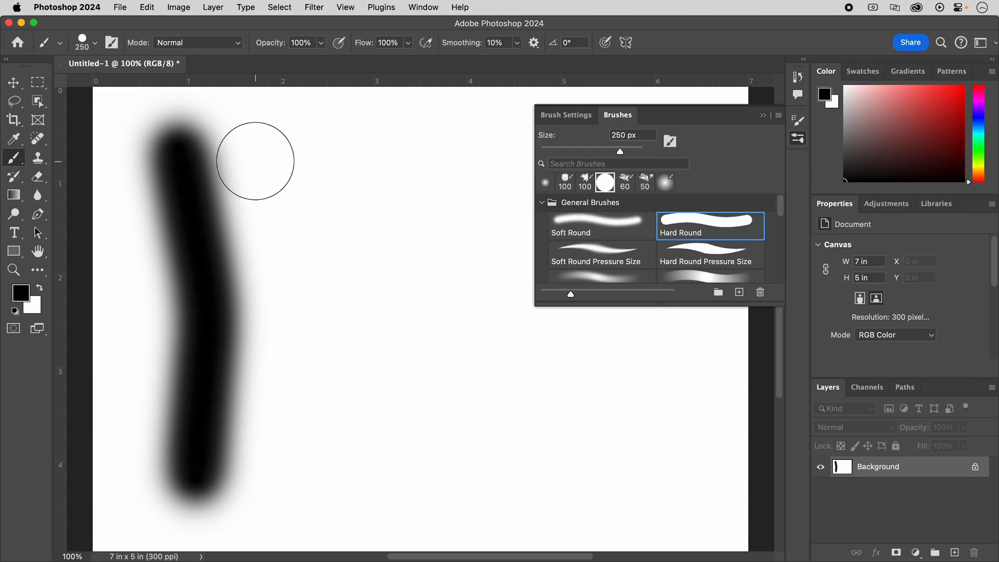
left_click(285, 148)
mouse_move(288, 169)
left_mouse_down()
mouse_move(302, 312)
mouse_move(286, 478)
left_mouse_up()
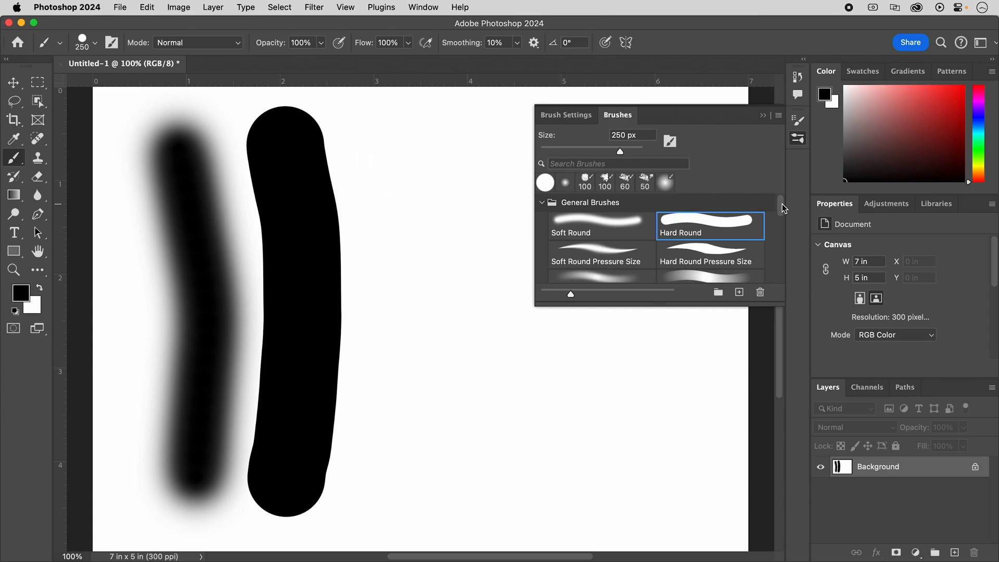
Choose the KYLE Ultimate Pencil Hard dry media brush, enlarge it to 100 px and paint a textured vertical stroke beside the hard one
left_click_drag(782, 211, 783, 240)
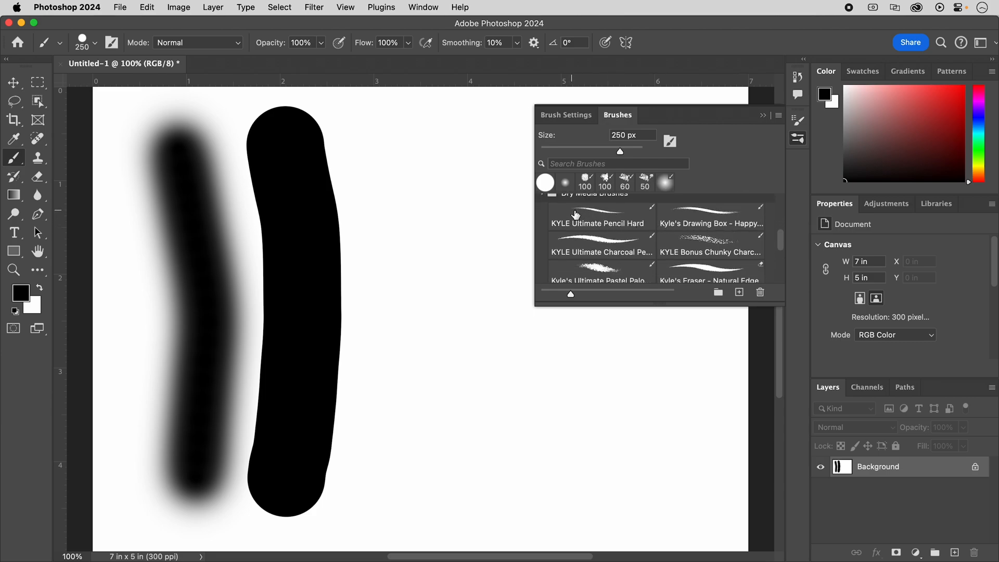
scroll(623, 242, "up", 2)
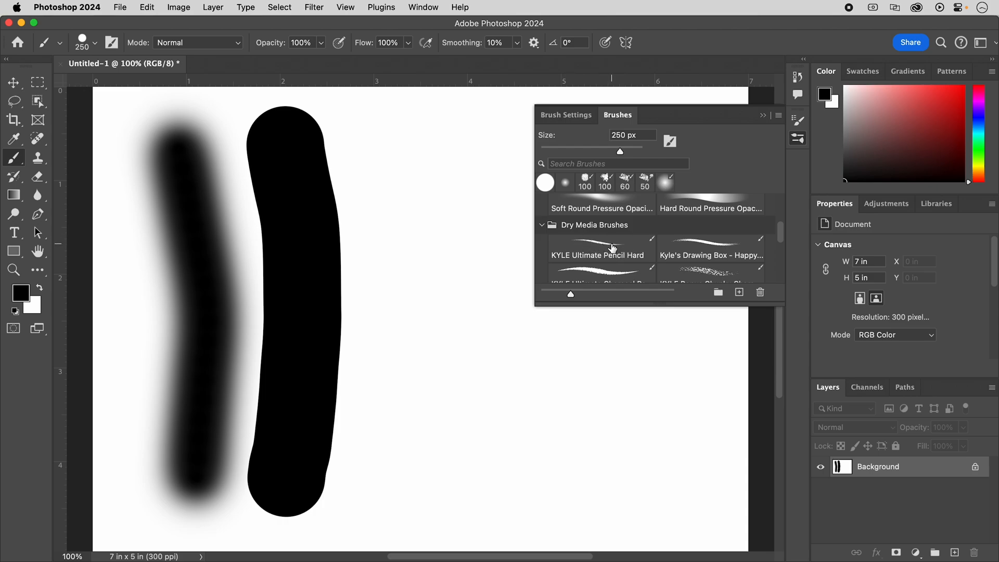
left_click(613, 248)
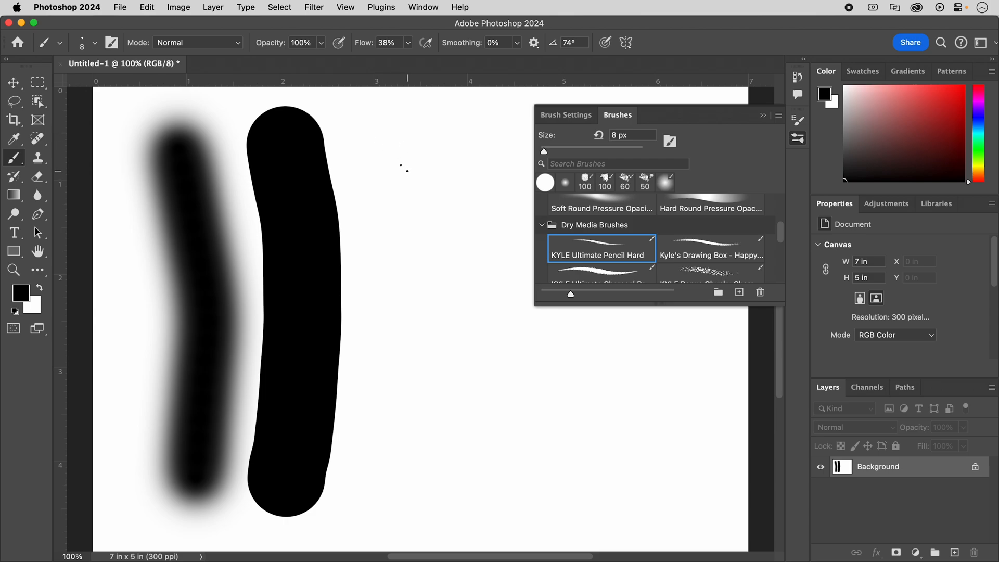
key("bracketright")
key("bracketright")
key("bracketright")
key("bracketright")
key("bracketright")
key("bracketright")
key("bracketright")
key("bracketright")
key("bracketright")
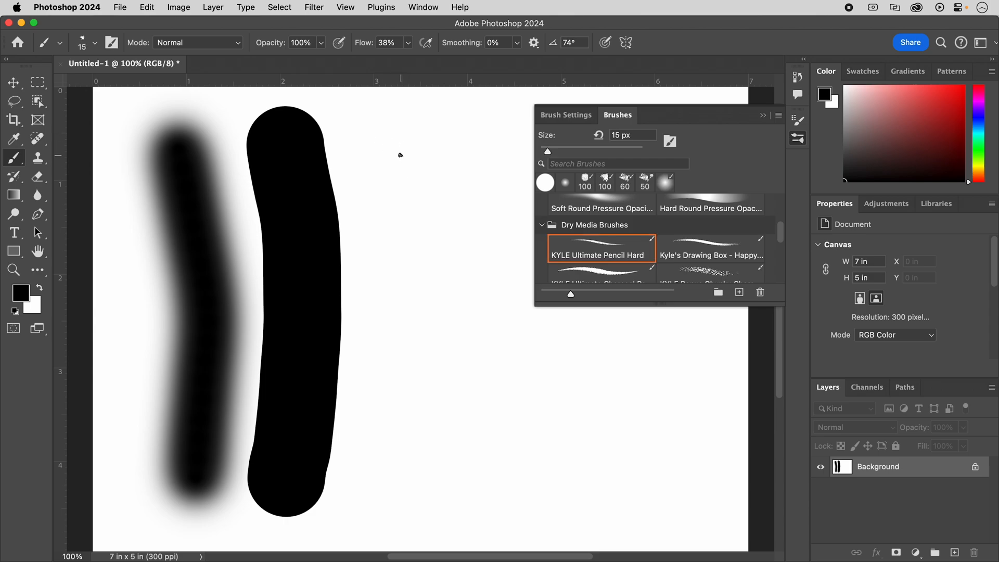
key("bracketright")
key("bracketright")
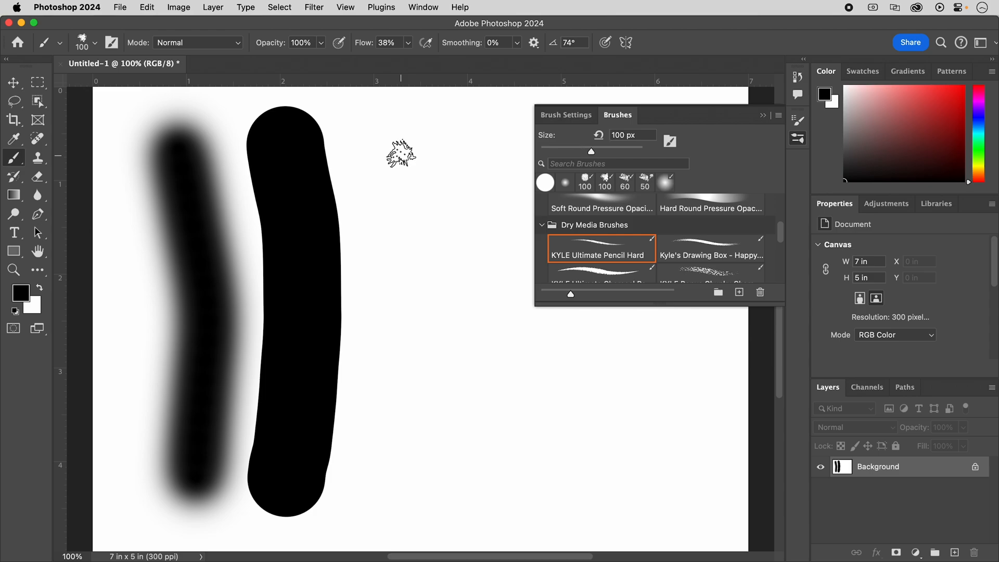
mouse_move(405, 148)
left_mouse_down()
mouse_move(421, 298)
mouse_move(424, 253)
mouse_move(424, 210)
mouse_move(397, 141)
mouse_move(422, 268)
mouse_move(405, 453)
mouse_move(415, 136)
mouse_move(452, 267)
mouse_move(440, 358)
mouse_move(443, 264)
mouse_move(414, 134)
mouse_move(445, 296)
mouse_move(407, 501)
mouse_move(437, 381)
mouse_move(438, 307)
mouse_move(426, 221)
mouse_move(425, 348)
mouse_move(413, 395)
mouse_move(407, 214)
mouse_move(392, 143)
mouse_move(422, 130)
mouse_move(440, 149)
mouse_move(439, 201)
mouse_move(437, 148)
left_mouse_up()
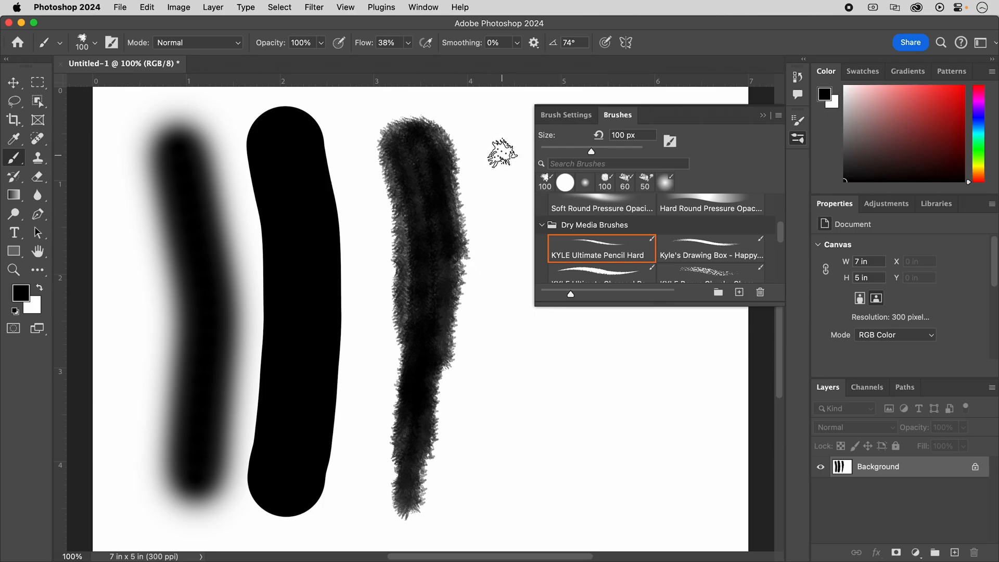
Choose the Kyle's Drawing Box - Happy dry media brush, enlarge it to 70 px and paint a vertical stroke beside the pencil one
left_click(713, 247)
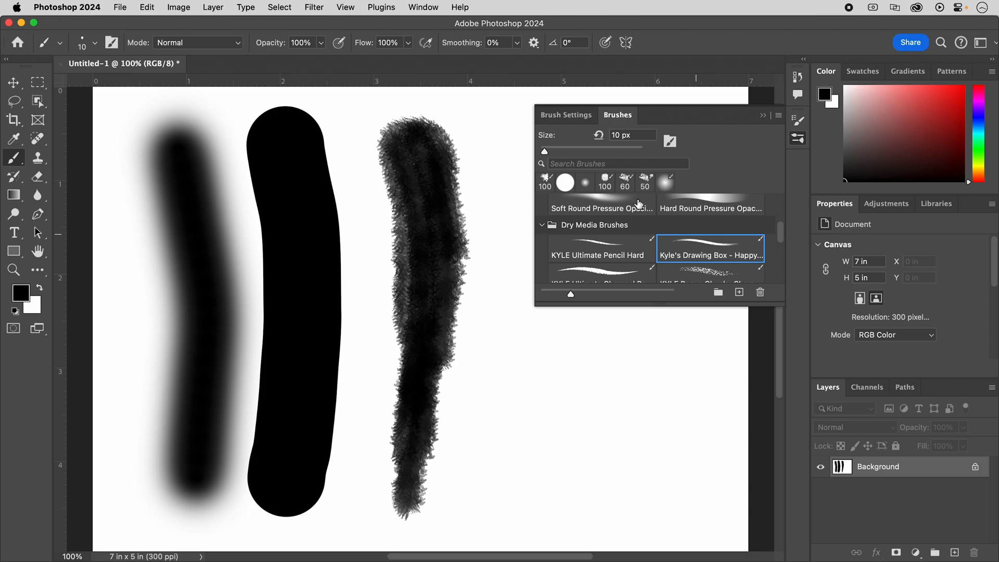
key("bracketright")
key("bracketright")
key("bracketright")
key("bracketright")
key("bracketright")
key("bracketright")
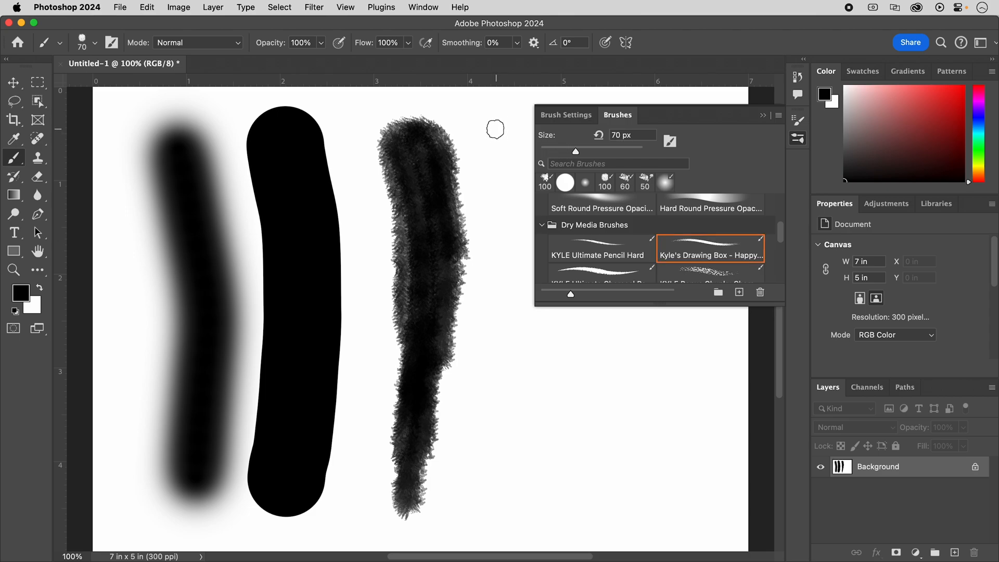
mouse_move(495, 127)
left_mouse_down()
mouse_move(508, 229)
mouse_move(503, 332)
left_mouse_up()
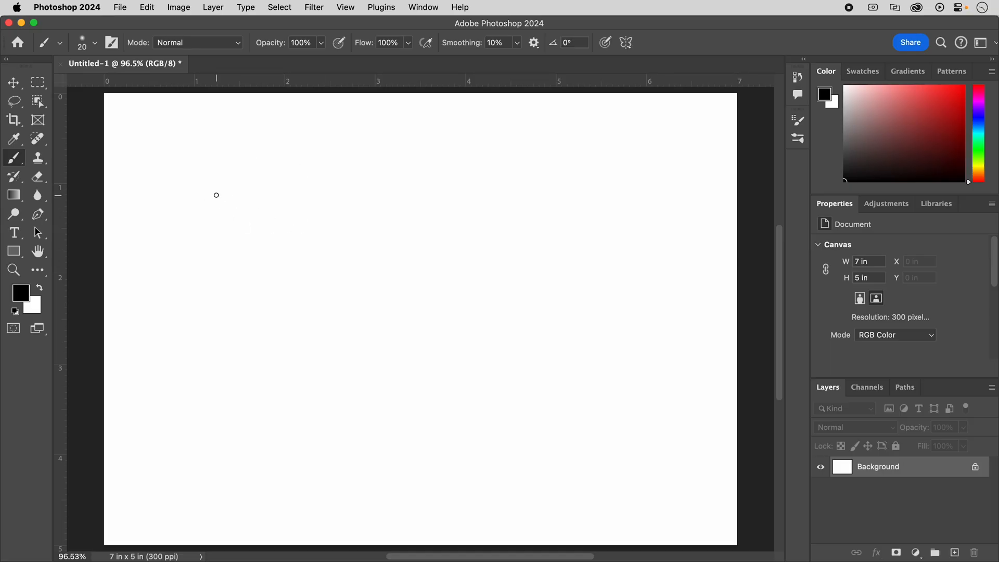
Enlarge the soft brush to 125 px and paint a black dot in the upper-left area of the blank canvas
key("bracketright")
key("bracketright")
key("bracketright")
key("bracketright")
key("bracketright")
key("bracketright")
left_click(199, 179)
left_click_drag(200, 179, 193, 181)
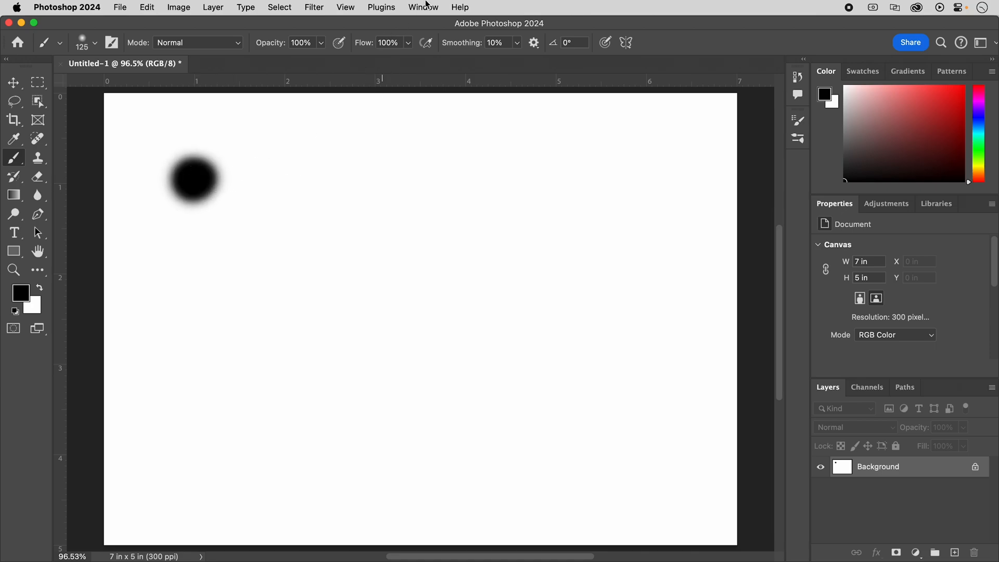
Show the Brush Tip Shape options in Brush Settings and choose the soft round 30 px tip
left_click(431, 7)
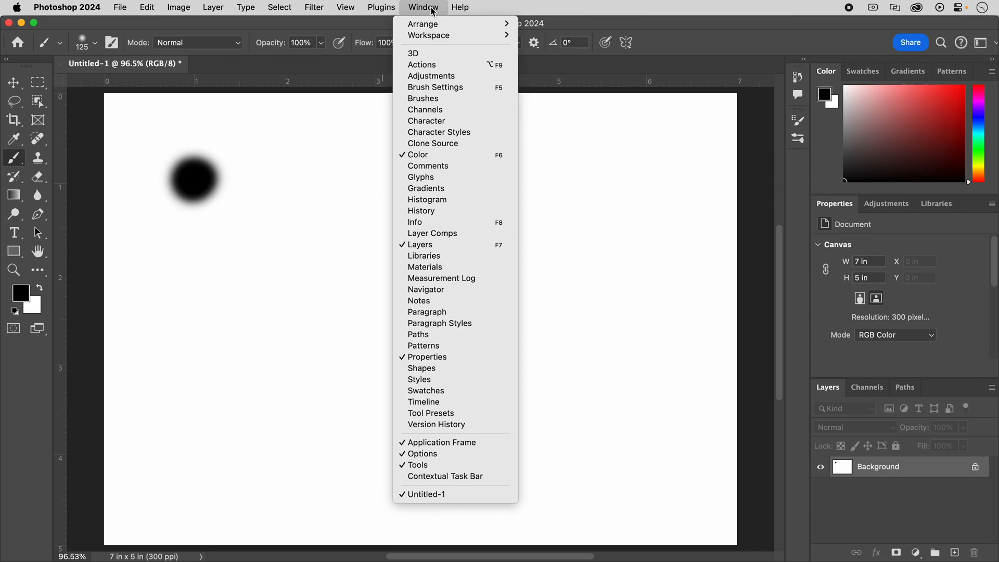
left_click(448, 88)
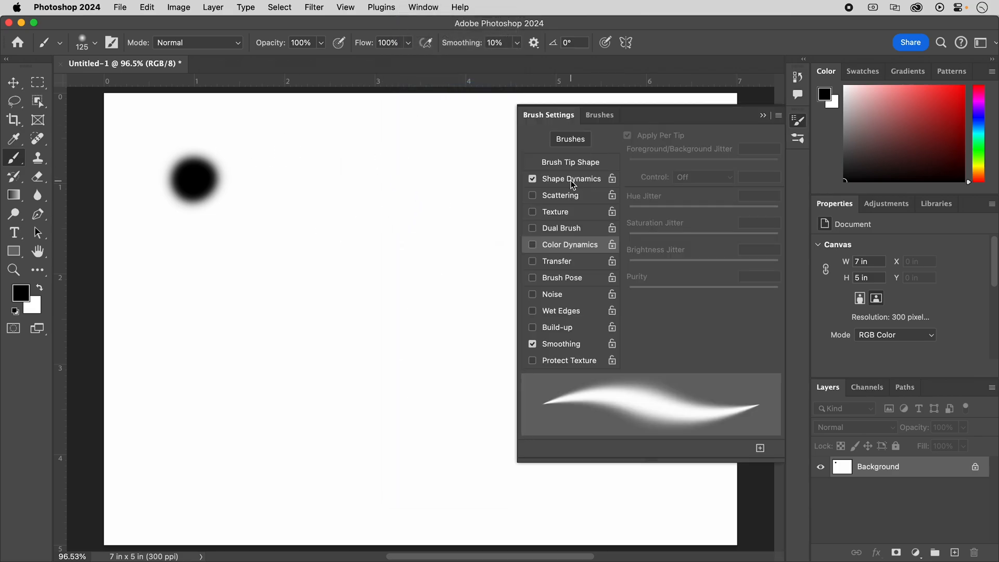
left_click(573, 163)
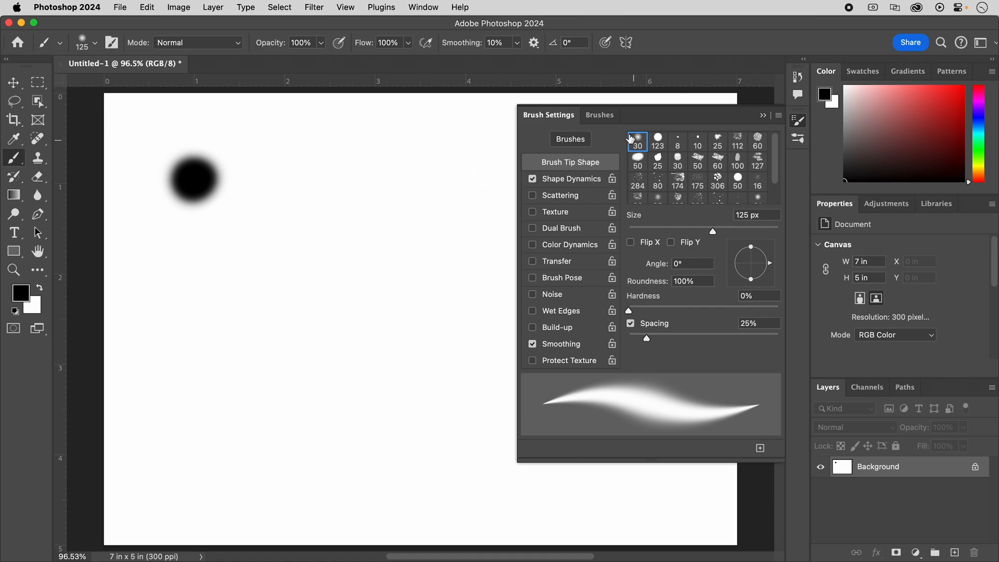
left_click(657, 140)
left_click(643, 144)
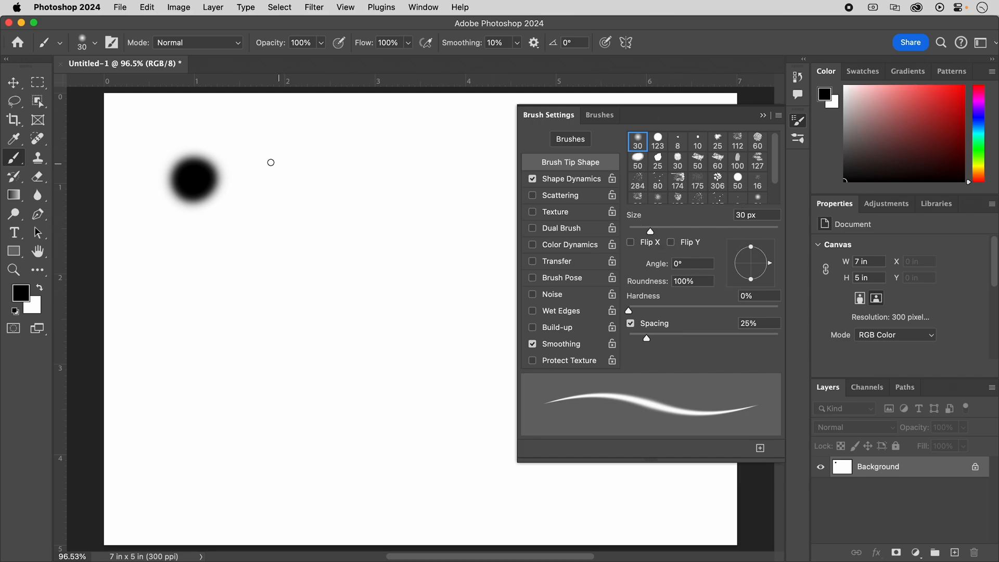
Set the soft tip to 250 px with 4% roundness and paint a short vertical stroke beside the dot
key("bracketright")
key("bracketright")
key("bracketright")
key("bracketright")
key("bracketright")
key("bracketright")
key("bracketright")
key("bracketright")
key("bracketright")
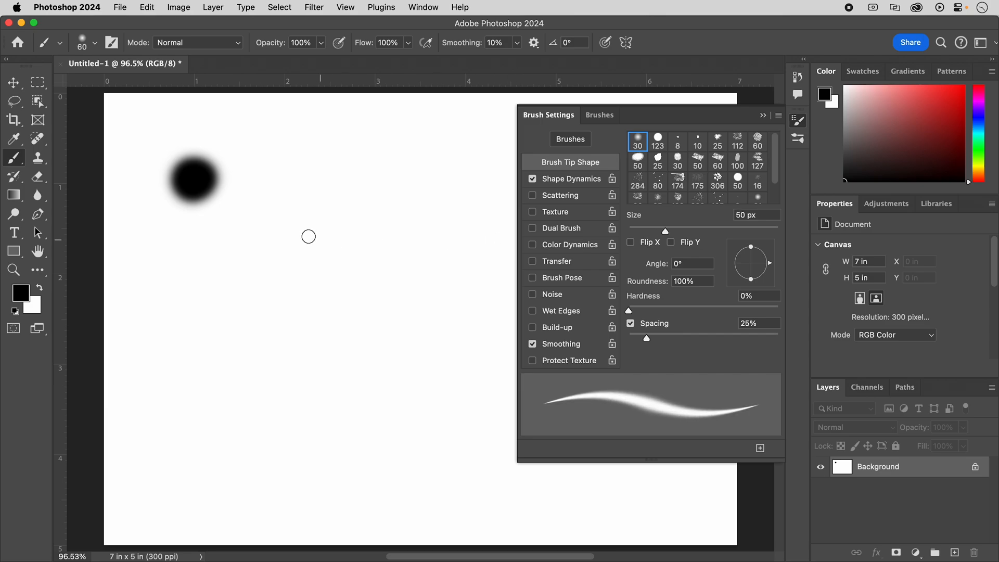
key("bracketright")
key("bracketright")
key("bracketright")
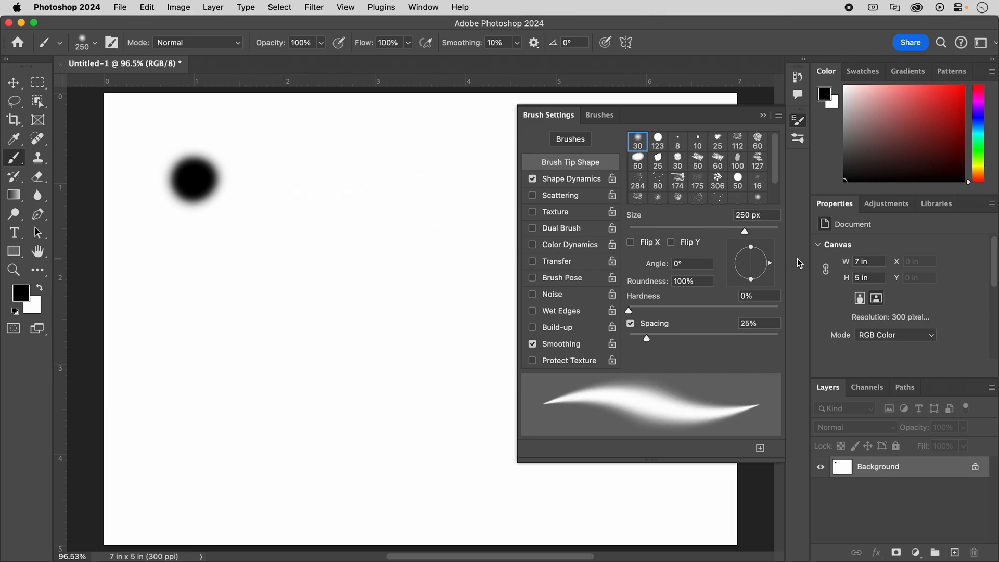
left_click_drag(751, 246, 755, 266)
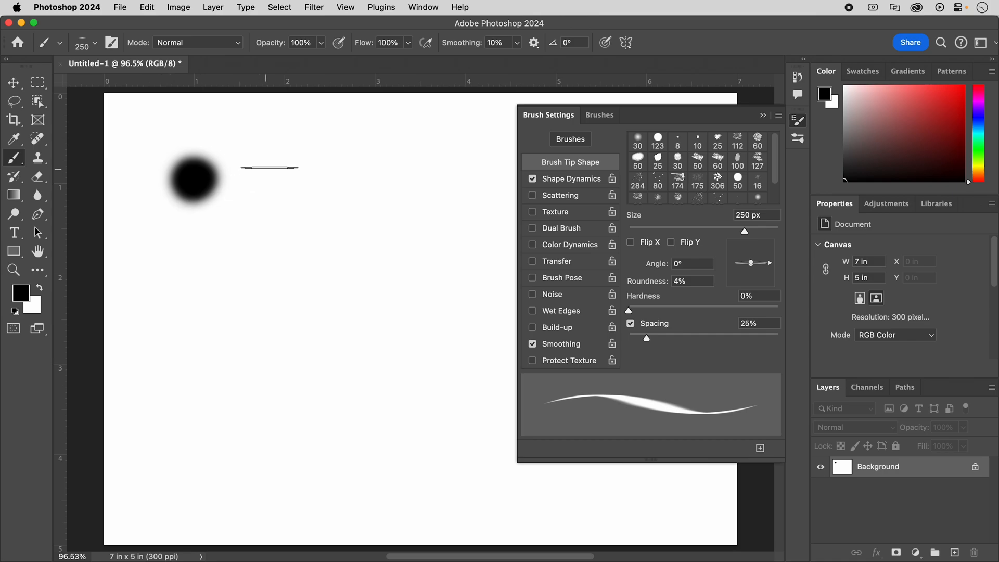
left_click_drag(300, 161, 312, 219)
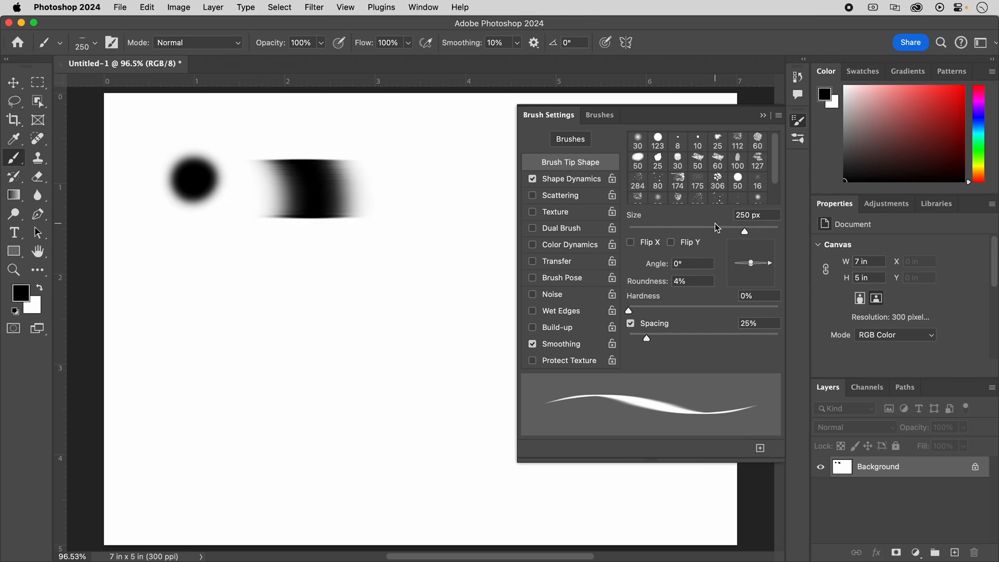
Set the brush tip to a 44° angle, 29% roundness and 100% hardness, and paint a curved black stroke below the soft samples
mouse_move(752, 266)
left_mouse_down()
mouse_move(773, 261)
mouse_move(770, 251)
left_mouse_up()
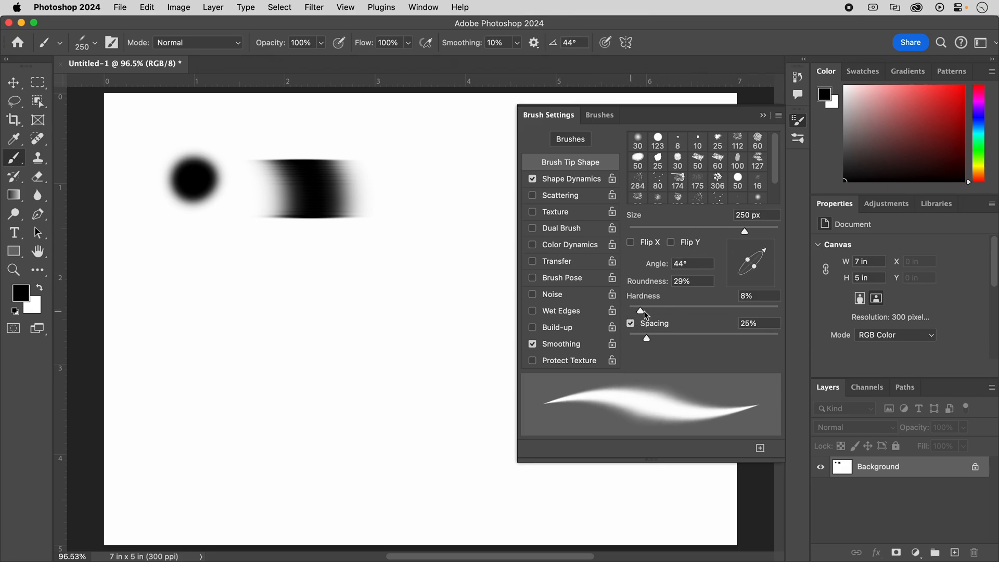
left_click_drag(644, 312, 806, 307)
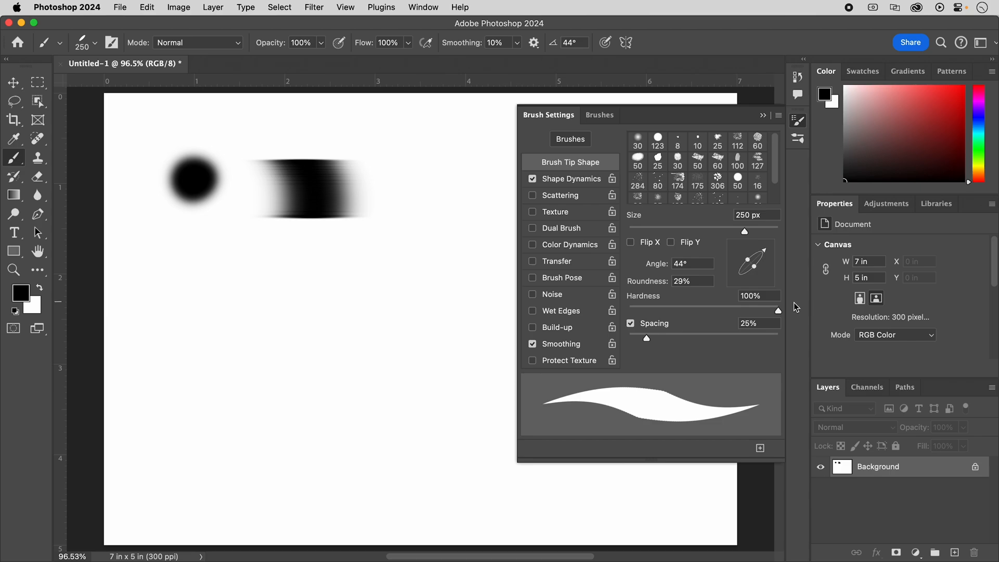
mouse_move(263, 267)
left_mouse_down()
mouse_move(298, 303)
mouse_move(268, 352)
left_mouse_up()
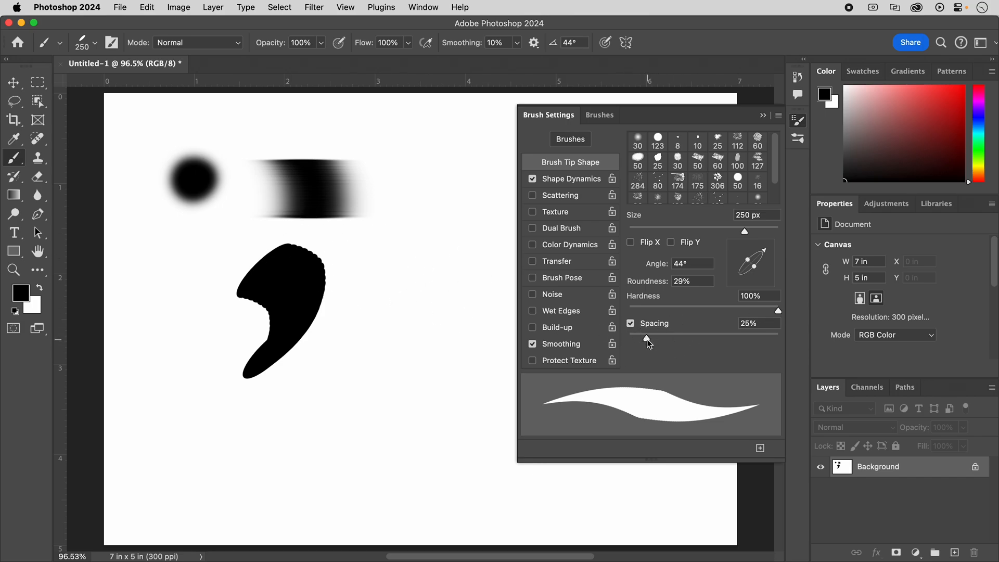
Reduce the brush spacing to 1% and paint a second curved black stroke beside the first
mouse_move(648, 339)
left_mouse_down()
mouse_move(727, 339)
mouse_move(635, 341)
left_mouse_up()
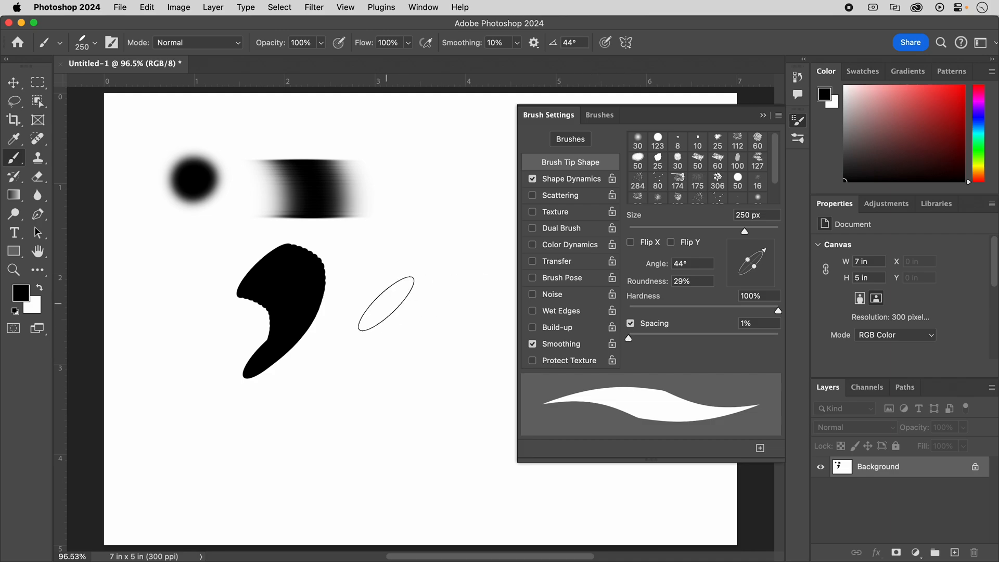
mouse_move(363, 244)
left_mouse_down()
mouse_move(386, 250)
mouse_move(385, 316)
mouse_move(371, 341)
left_mouse_up()
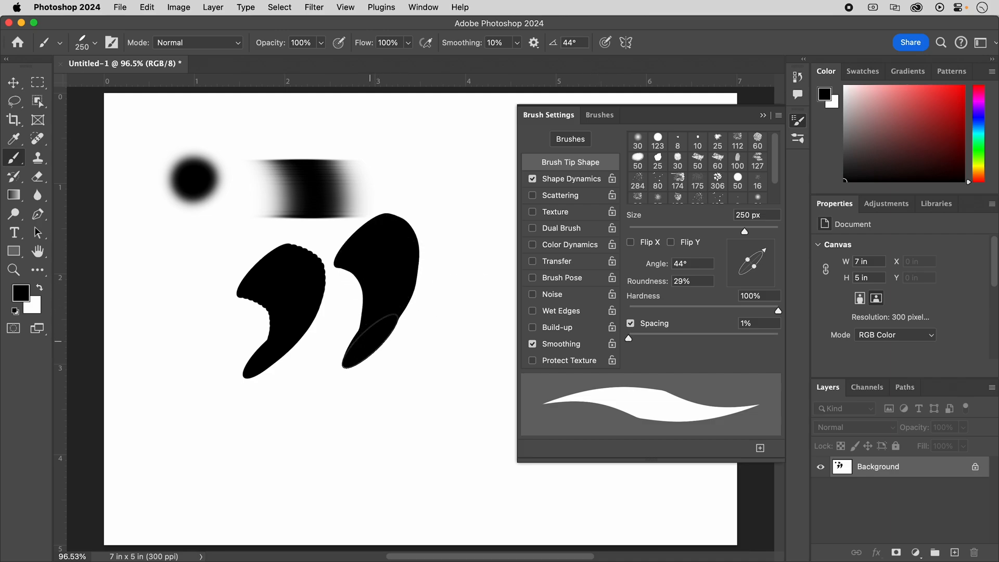
Enable Color Dynamics for the brush and leave Scattering off
left_click(560, 196)
left_click(576, 248)
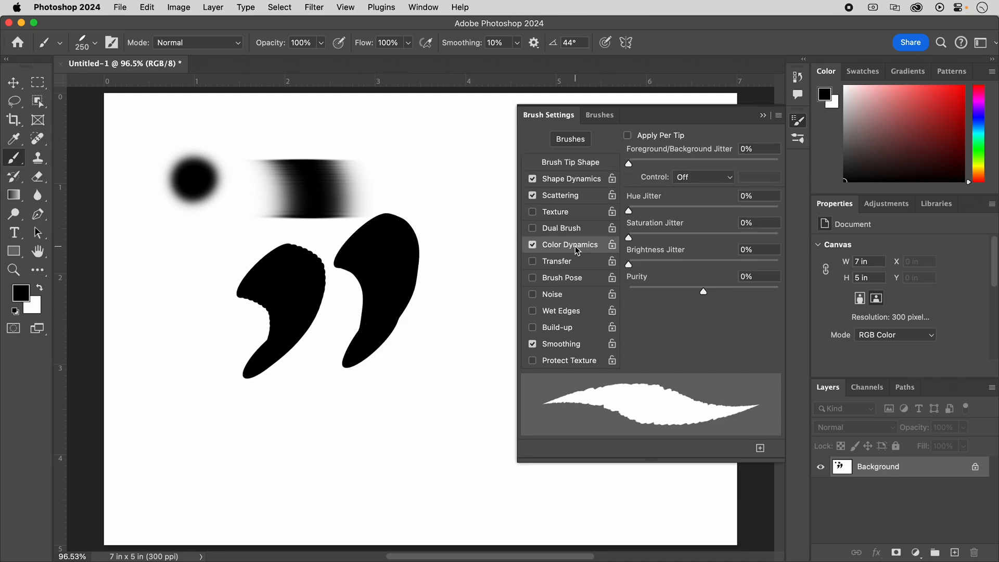
left_click(532, 195)
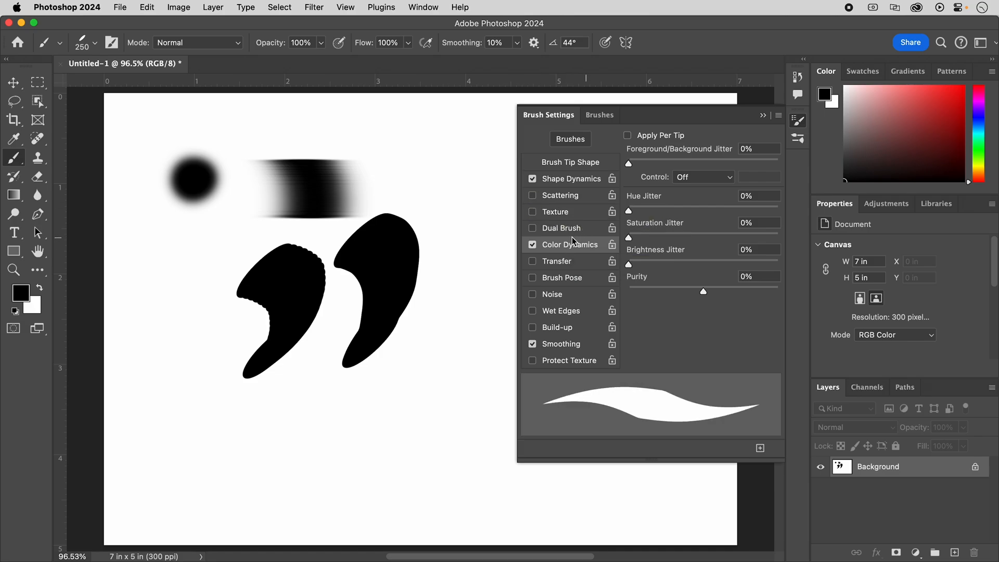
Set the foreground color to teal #328076 and paint a curved stroke overlapping the second black one
left_click(21, 296)
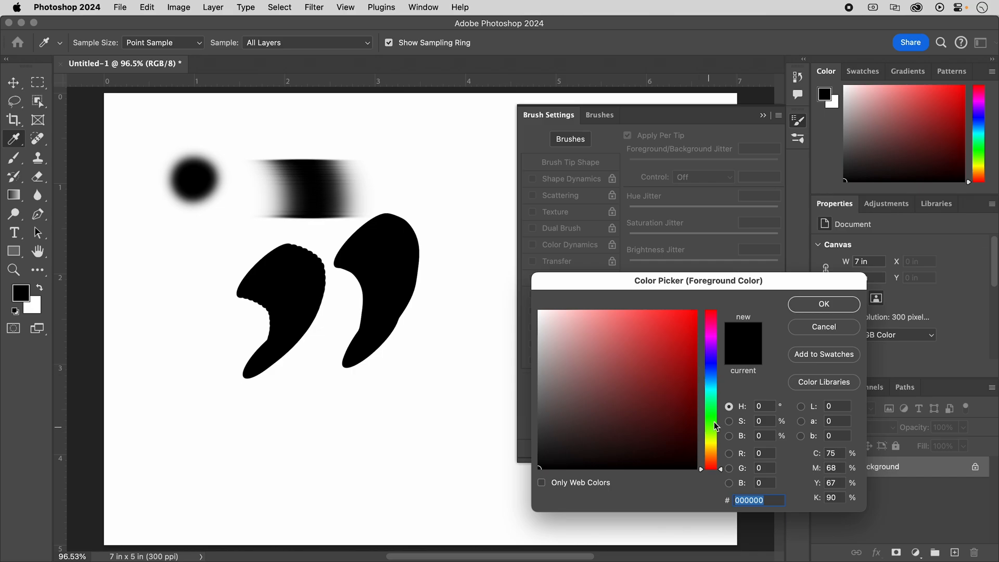
left_click(713, 392)
left_click(634, 390)
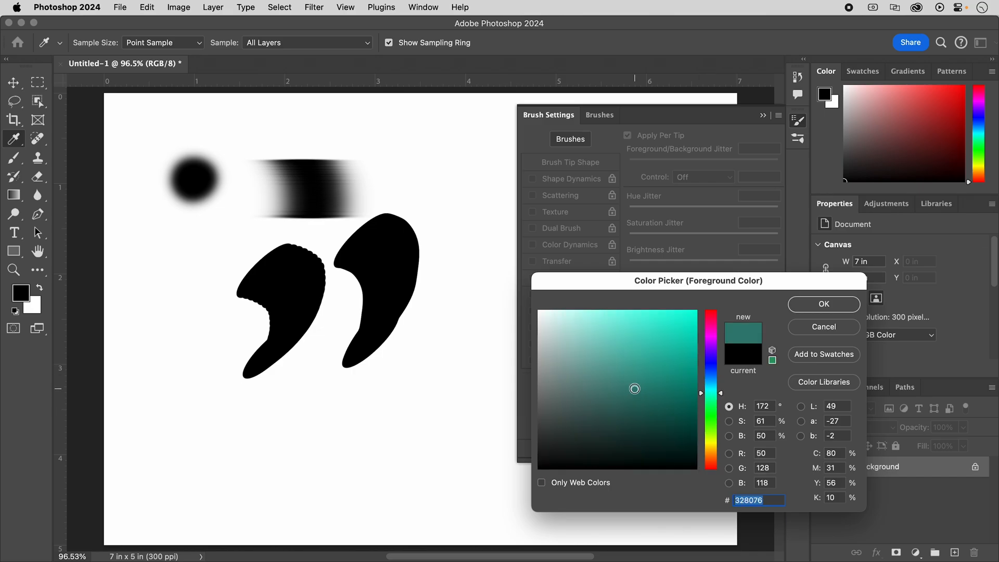
left_click(817, 307)
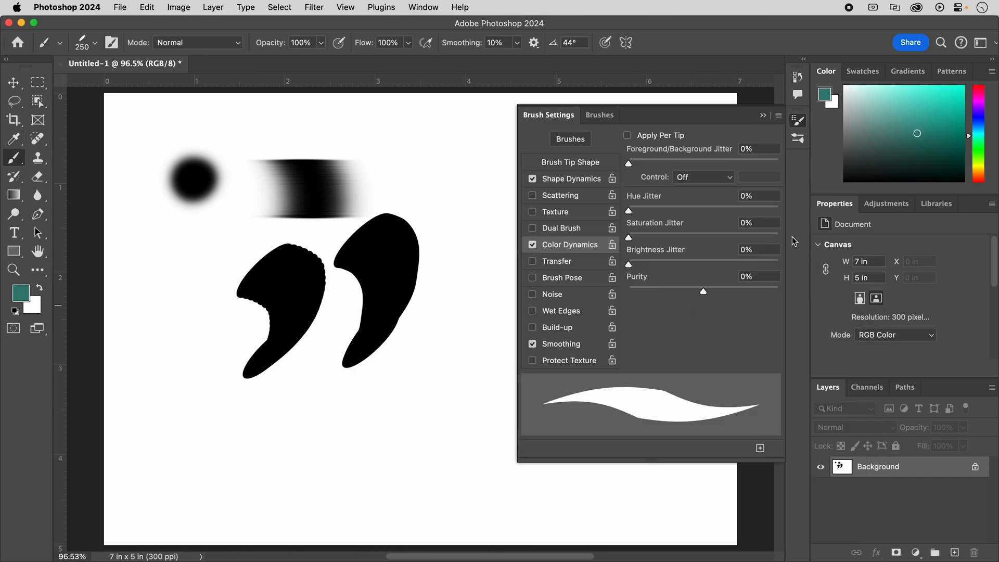
mouse_move(397, 217)
left_mouse_down()
mouse_move(424, 225)
mouse_move(429, 341)
left_mouse_up()
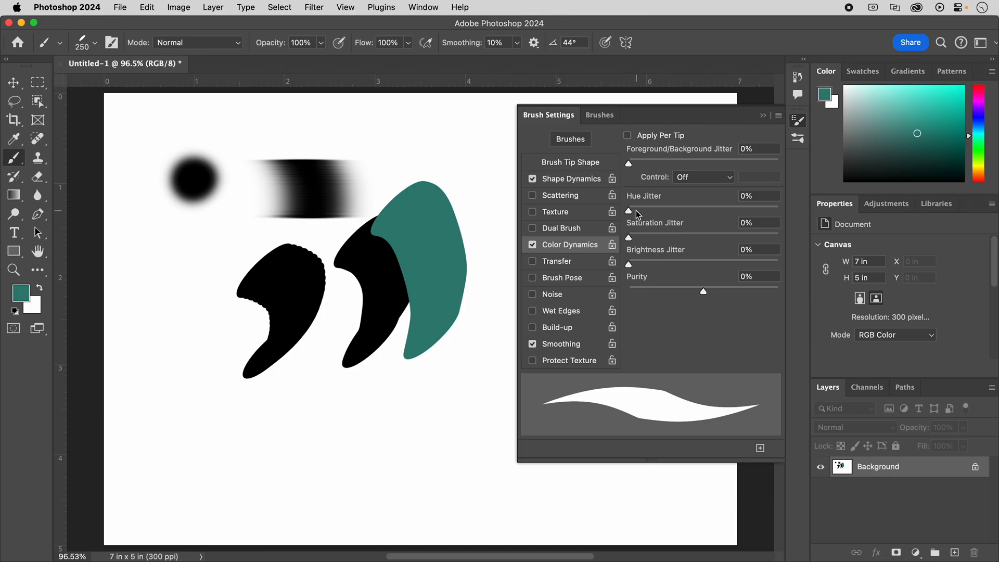
Set Hue Jitter to 22% and paint several overlapping curved strokes around the teal one
left_click_drag(630, 212, 663, 212)
mouse_move(395, 207)
left_mouse_down()
mouse_move(415, 188)
mouse_move(445, 232)
mouse_move(459, 310)
left_mouse_up()
left_click_drag(387, 208, 398, 353)
mouse_move(442, 284)
left_mouse_down()
mouse_move(419, 296)
mouse_move(448, 330)
mouse_move(450, 411)
left_mouse_up()
left_click_drag(463, 252, 491, 354)
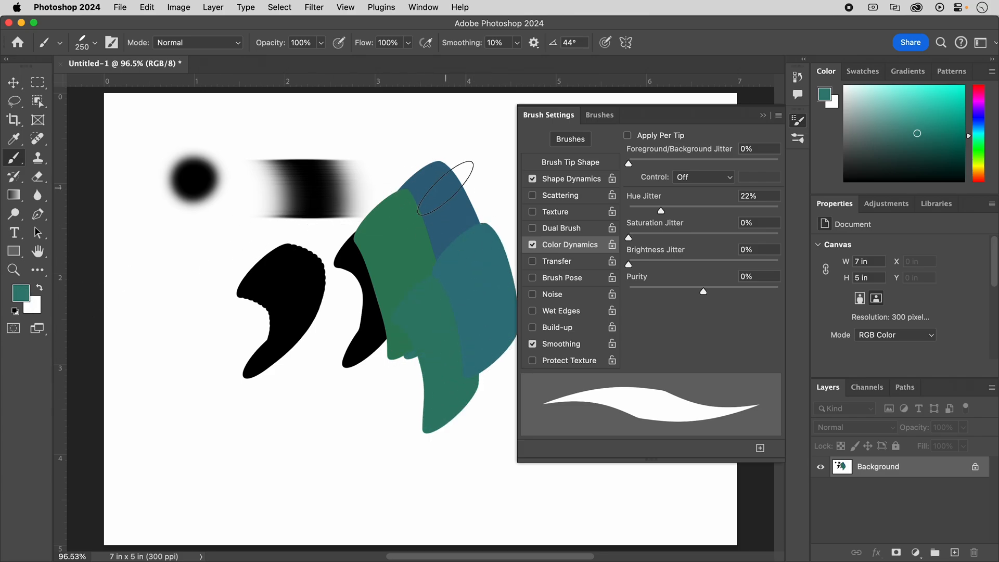
left_click_drag(351, 234, 379, 461)
mouse_move(335, 335)
left_mouse_down()
mouse_move(348, 385)
mouse_move(348, 419)
left_mouse_up()
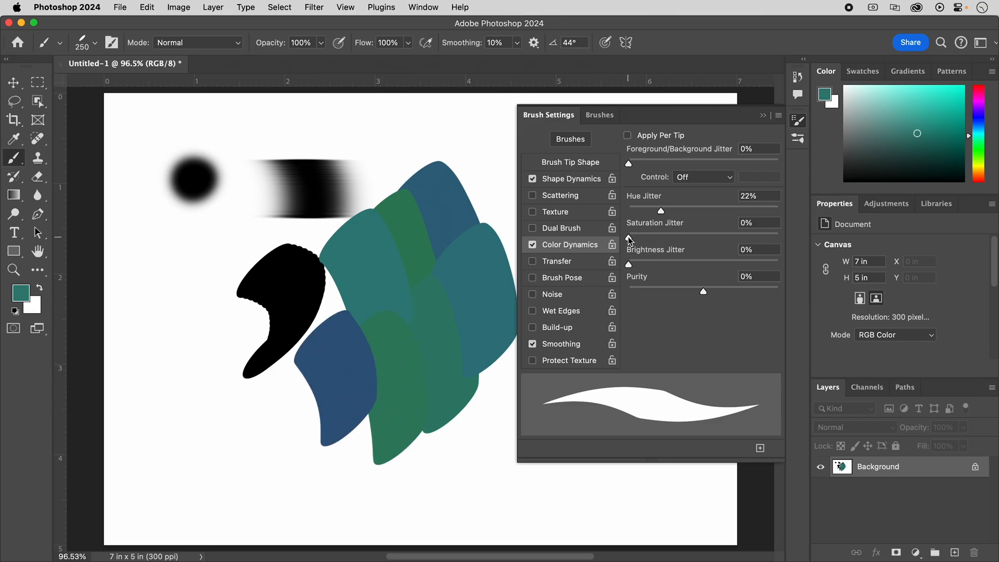
Set Hue Jitter to 0% and Saturation Jitter to 37%, and paint four overlapping curved strokes across the teal ones
mouse_move(628, 238)
left_mouse_down()
mouse_move(684, 239)
mouse_move(658, 210)
mouse_move(589, 213)
left_mouse_up()
left_click_drag(334, 258, 395, 354)
left_click_drag(379, 259, 428, 358)
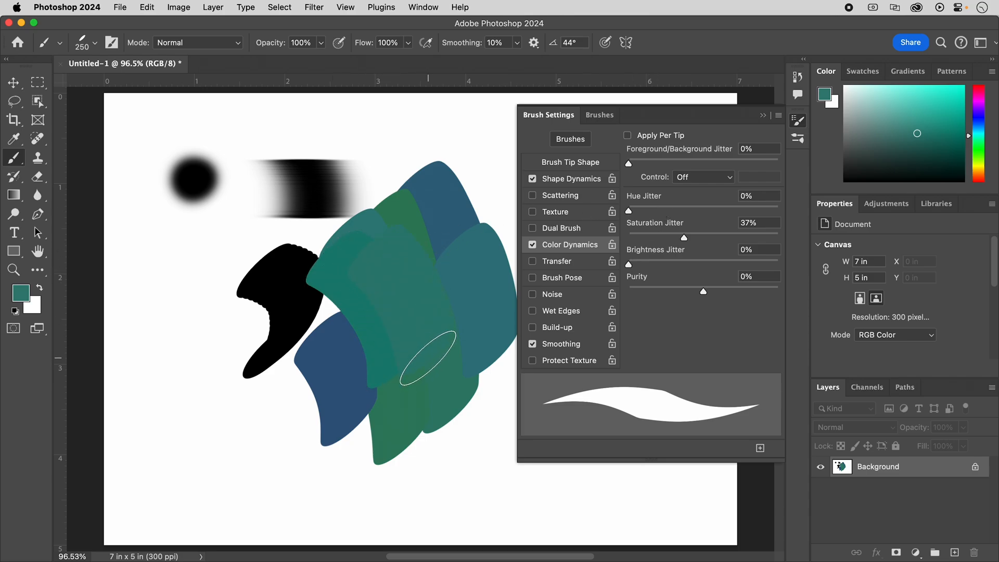
mouse_move(408, 250)
left_mouse_down()
mouse_move(446, 316)
mouse_move(446, 359)
left_mouse_up()
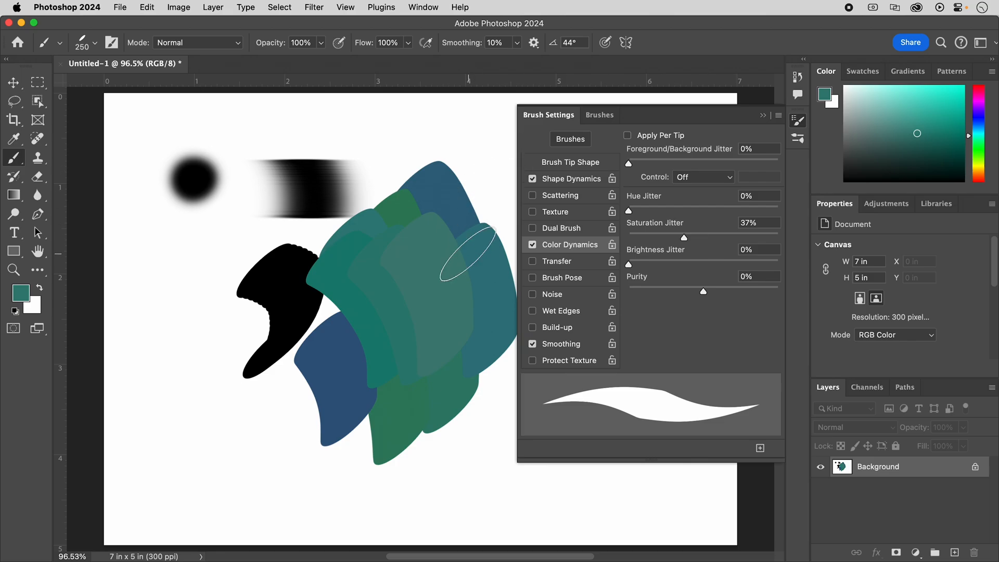
left_click_drag(435, 214, 481, 352)
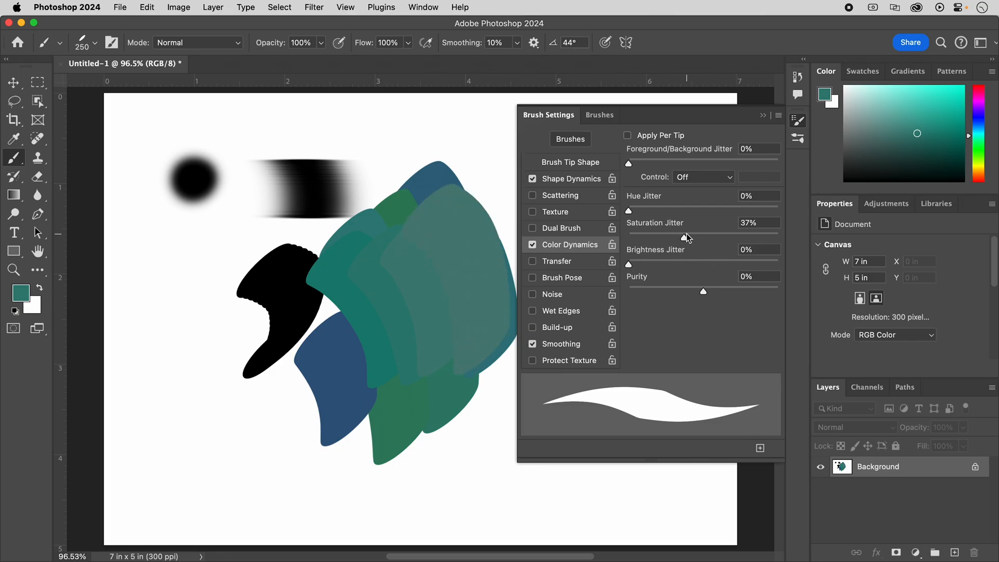
Reset Saturation Jitter to 0%, set Brightness Jitter to 56%, and paint four overlapping curved strokes over the teal area
left_click_drag(686, 237, 590, 234)
left_click_drag(628, 265, 712, 264)
mouse_move(316, 269)
left_mouse_down()
mouse_move(368, 358)
mouse_move(361, 400)
left_mouse_up()
left_click_drag(350, 272, 385, 374)
mouse_move(370, 237)
left_mouse_down()
mouse_move(410, 333)
mouse_move(411, 364)
left_mouse_up()
left_click_drag(412, 229, 462, 374)
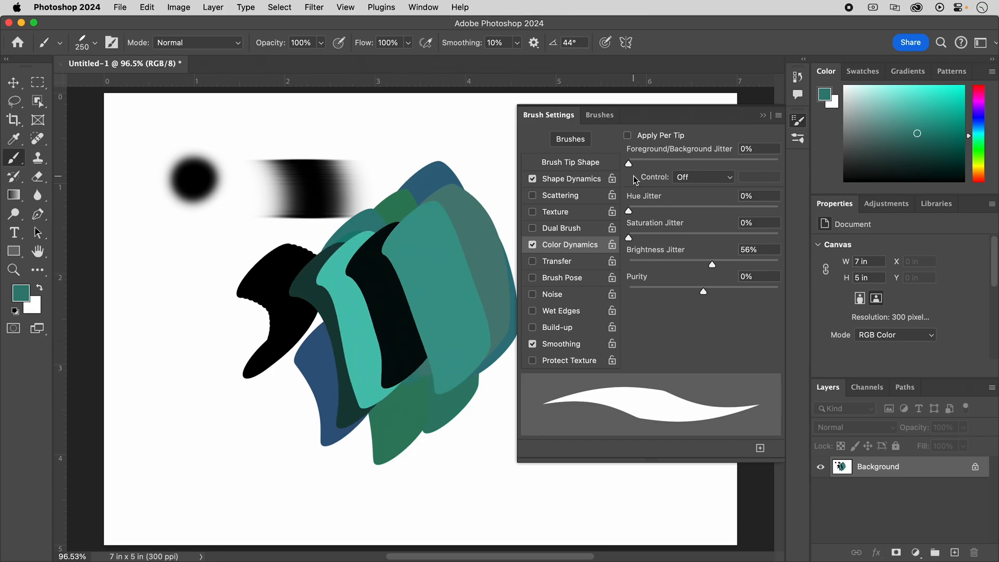
Set Hue Jitter to 5%, Saturation Jitter to 6% and Brightness Jitter to 18%, and paint four overlapping strokes
mouse_move(713, 268)
left_mouse_down()
mouse_move(655, 264)
mouse_move(635, 238)
mouse_move(635, 213)
left_mouse_up()
left_click_drag(366, 236, 403, 338)
left_click_drag(387, 234, 414, 325)
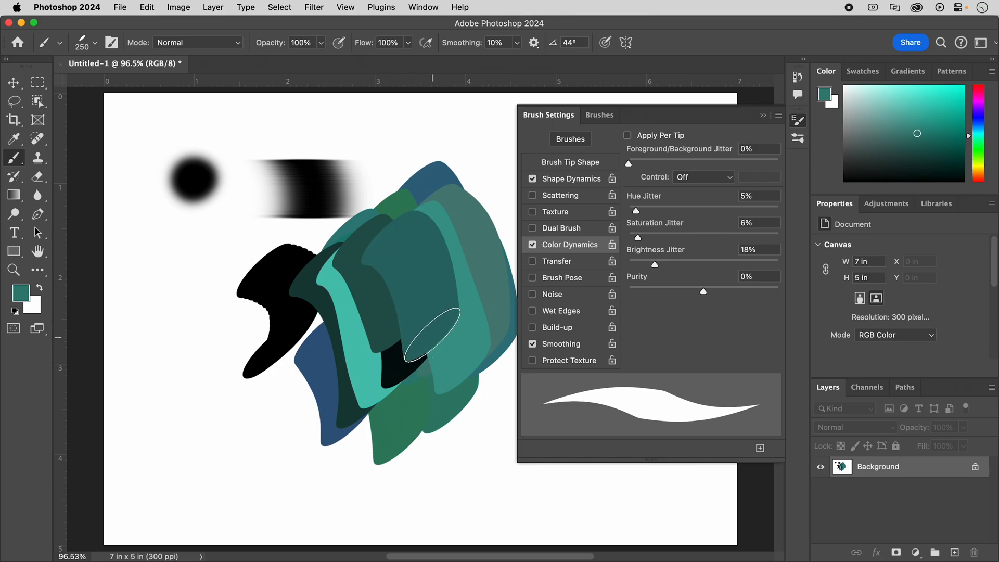
left_click_drag(436, 235, 467, 367)
mouse_move(337, 278)
left_mouse_down()
mouse_move(384, 338)
mouse_move(386, 370)
left_mouse_up()
Set Saturation and Brightness Jitter to 3% and Hue Jitter to 12%, painting broad overlapping strokes over the earlier ones
left_click_drag(637, 210, 632, 212)
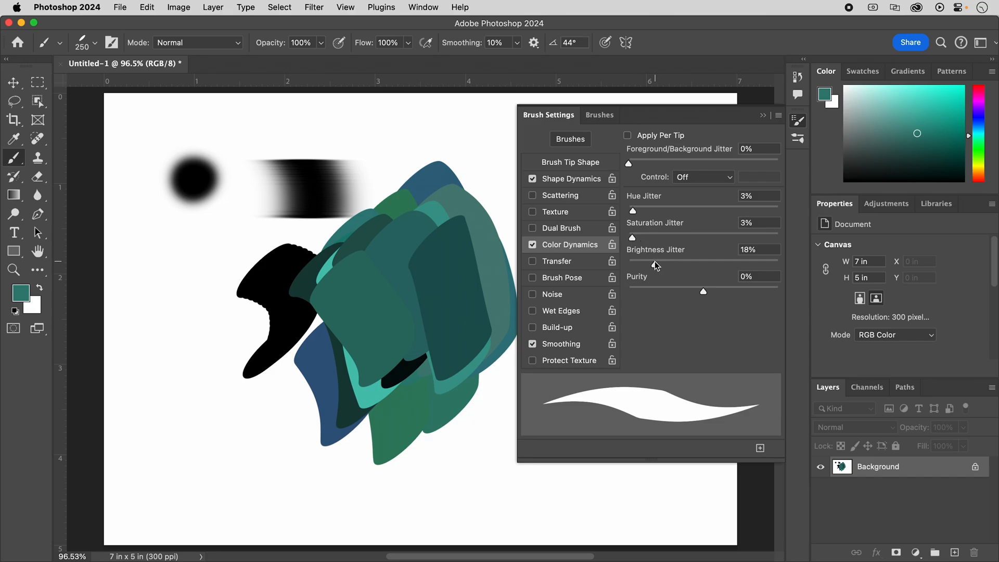
left_click_drag(636, 266, 633, 265)
mouse_move(348, 289)
left_mouse_down()
mouse_move(372, 284)
mouse_move(402, 351)
mouse_move(381, 260)
mouse_move(423, 345)
mouse_move(416, 284)
mouse_move(395, 251)
mouse_move(420, 270)
mouse_move(438, 345)
mouse_move(363, 326)
mouse_move(329, 304)
mouse_move(373, 389)
mouse_move(338, 284)
mouse_move(295, 277)
mouse_move(328, 331)
mouse_move(296, 226)
mouse_move(363, 272)
mouse_move(345, 206)
mouse_move(331, 192)
mouse_move(417, 259)
mouse_move(399, 183)
mouse_move(463, 273)
left_mouse_up()
left_click_drag(634, 210, 646, 210)
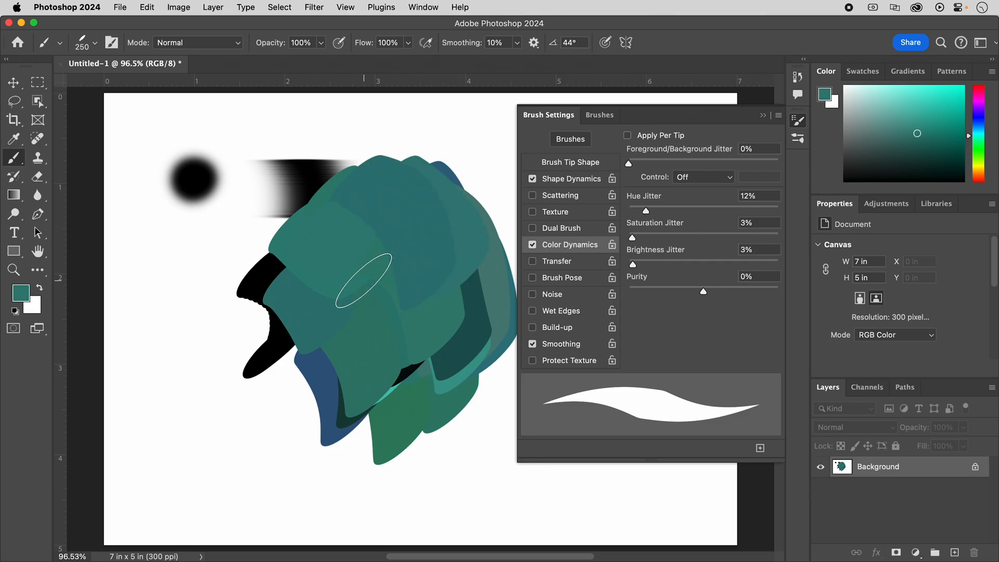
left_click_drag(301, 275, 337, 387)
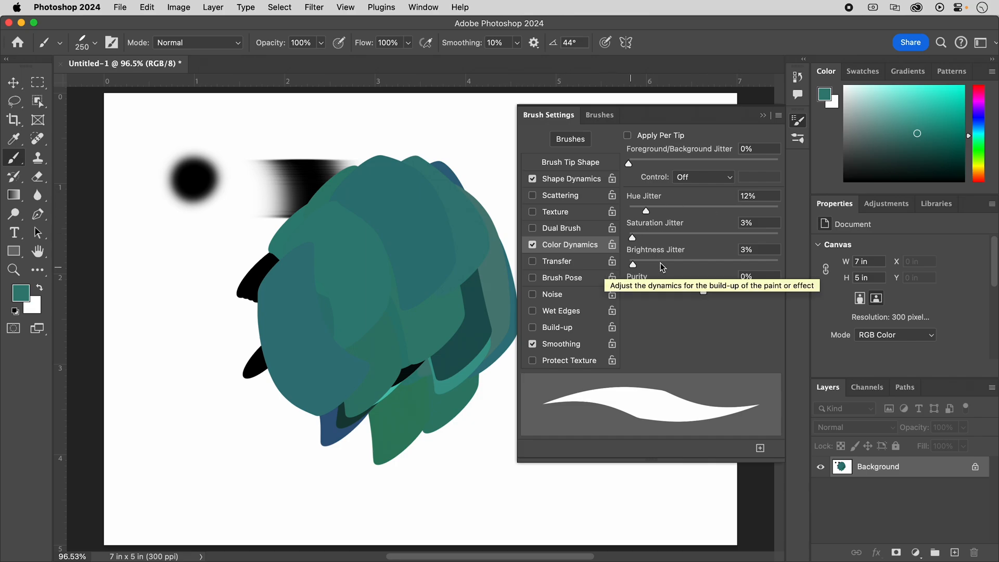
Enable Wet Edges and paint several translucent overlapping strokes along the left and upper-left edge of the teal mass
left_click(572, 311)
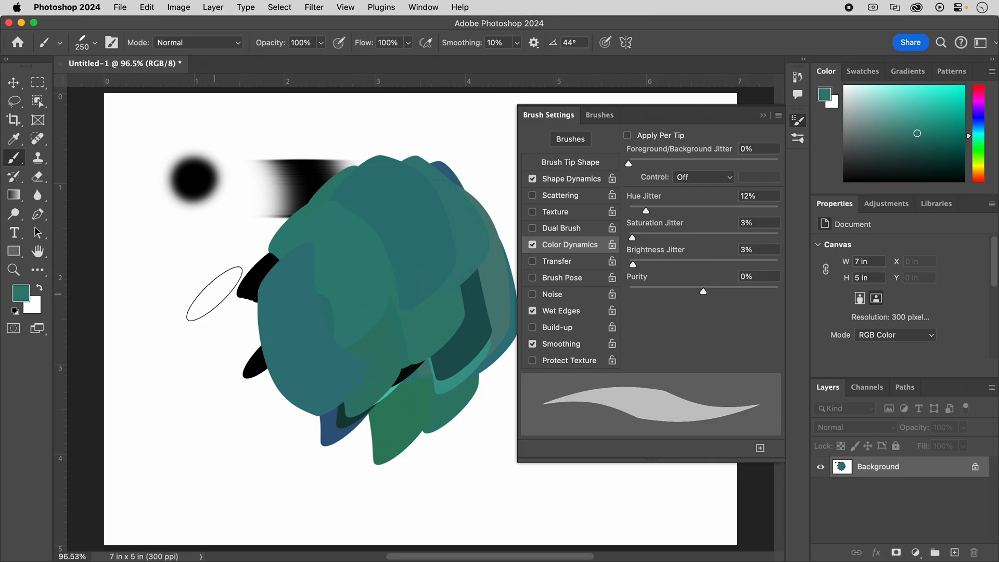
mouse_move(240, 277)
left_mouse_down()
mouse_move(254, 287)
mouse_move(247, 359)
mouse_move(263, 312)
left_mouse_up()
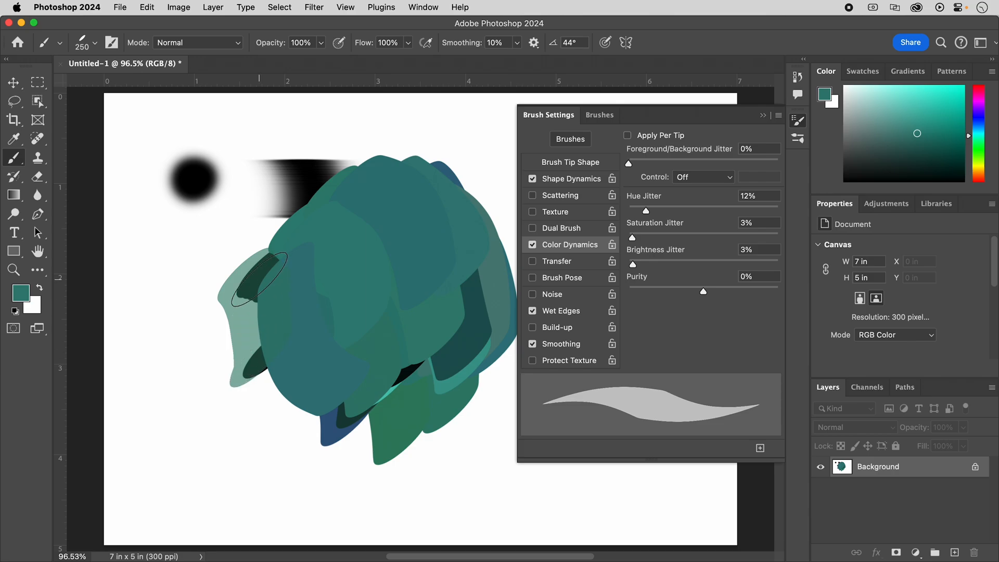
mouse_move(231, 253)
left_mouse_down()
mouse_move(257, 281)
mouse_move(263, 342)
left_mouse_up()
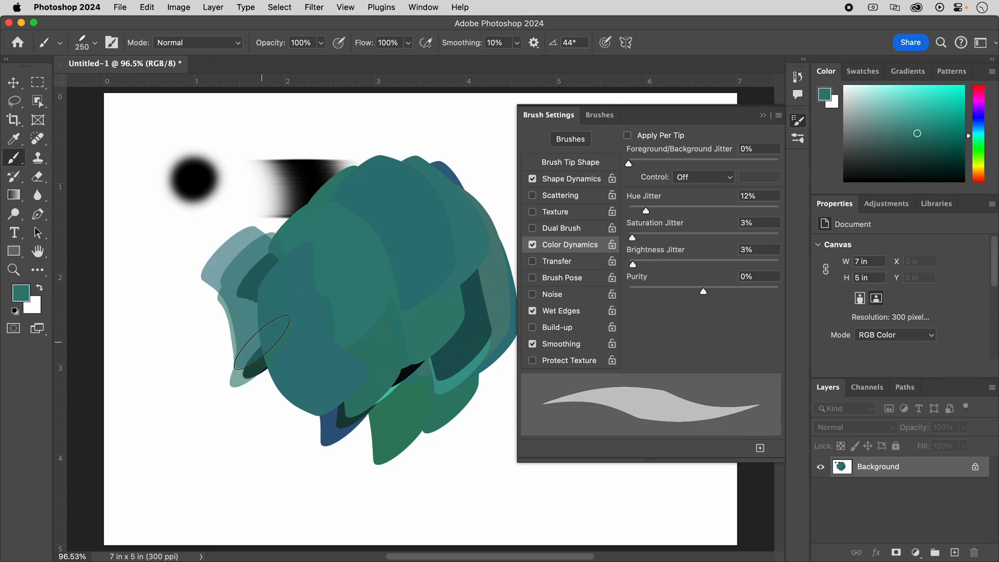
left_click_drag(237, 271, 255, 344)
left_click_drag(237, 273, 267, 346)
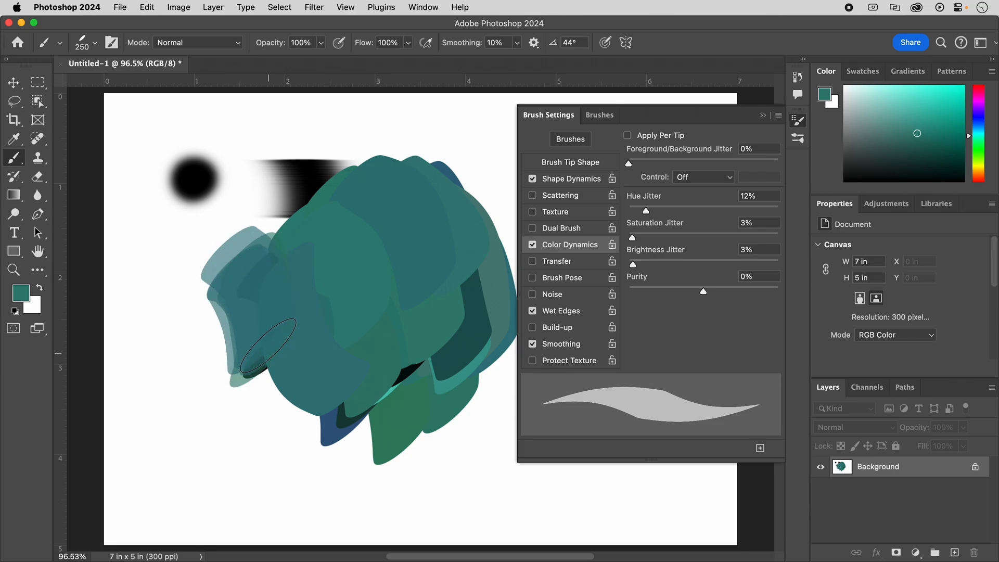
left_click_drag(250, 259, 278, 337)
left_click_drag(240, 218, 281, 261)
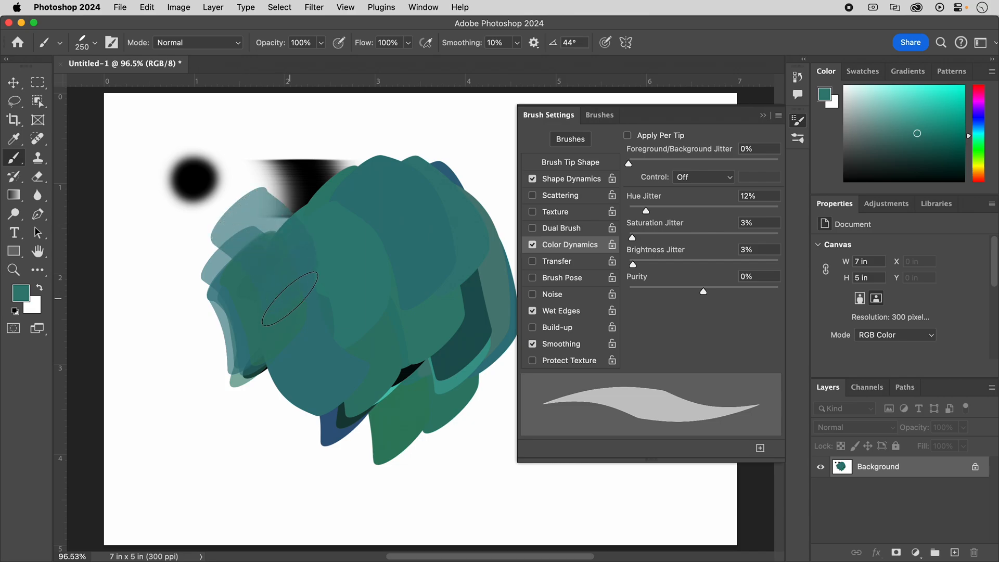
left_click_drag(247, 197, 291, 245)
left_click_drag(291, 188, 340, 256)
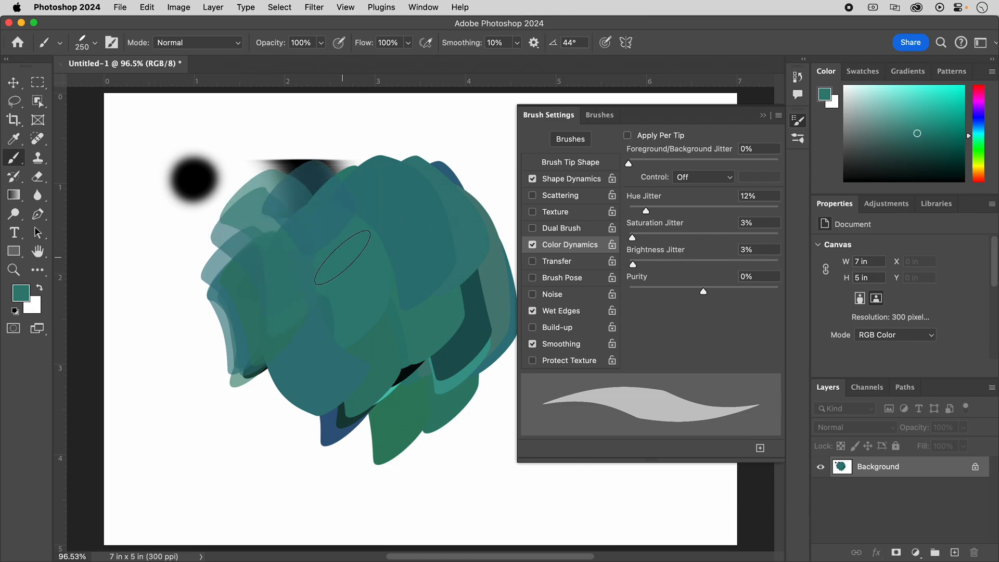
Turn off Wet Edges for the brush
left_click(575, 315)
left_click(575, 316)
left_click(575, 316)
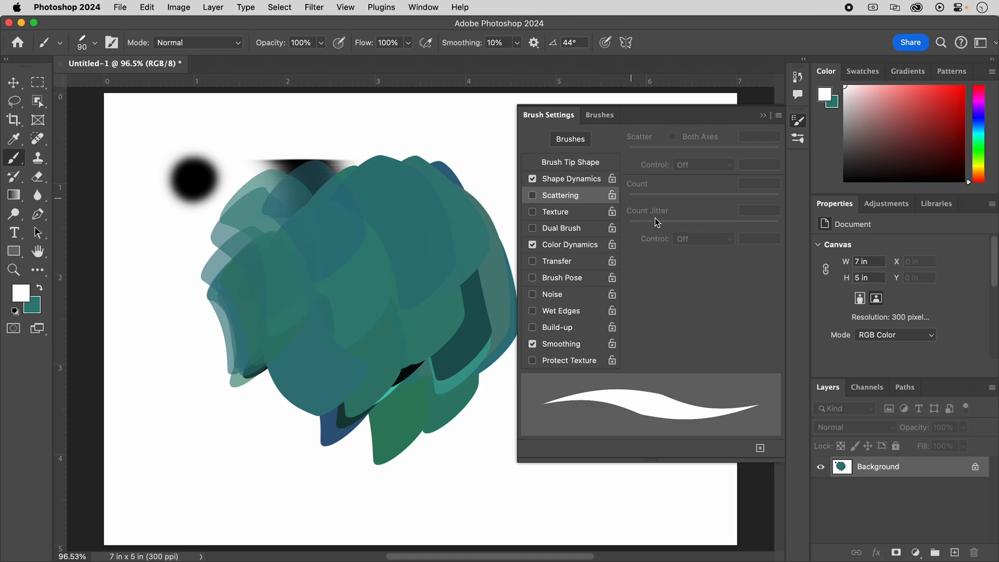
Save the brush as a new preset named with the owner's first name and "Teal Brush", including tool settings and color
left_click(761, 448)
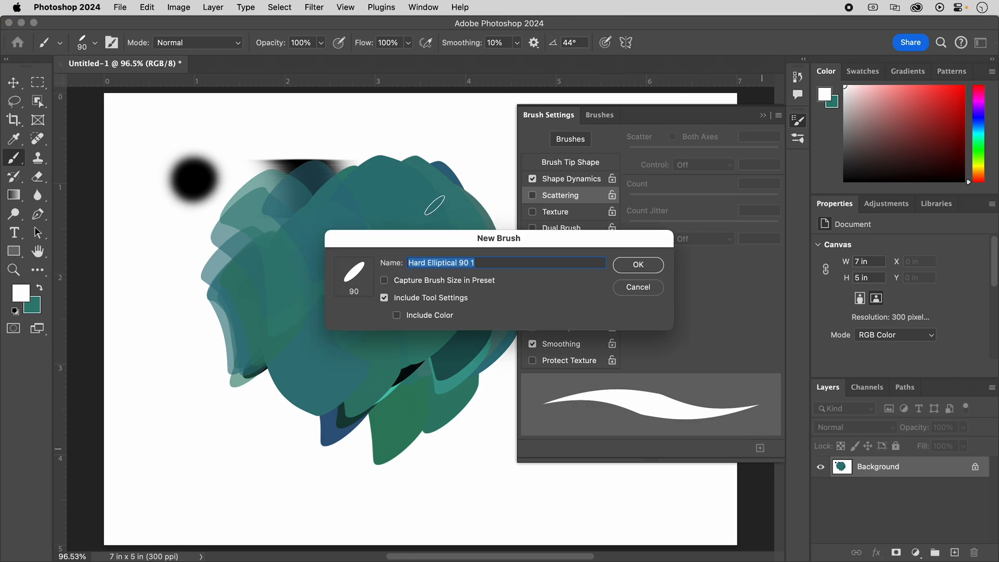
type("Marty's Teal Brush")
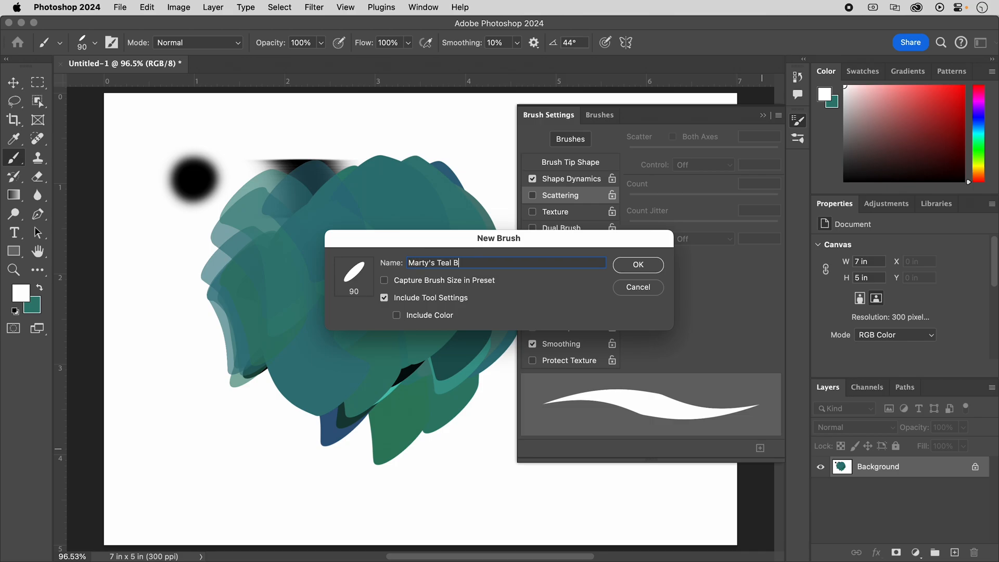
left_click(397, 316)
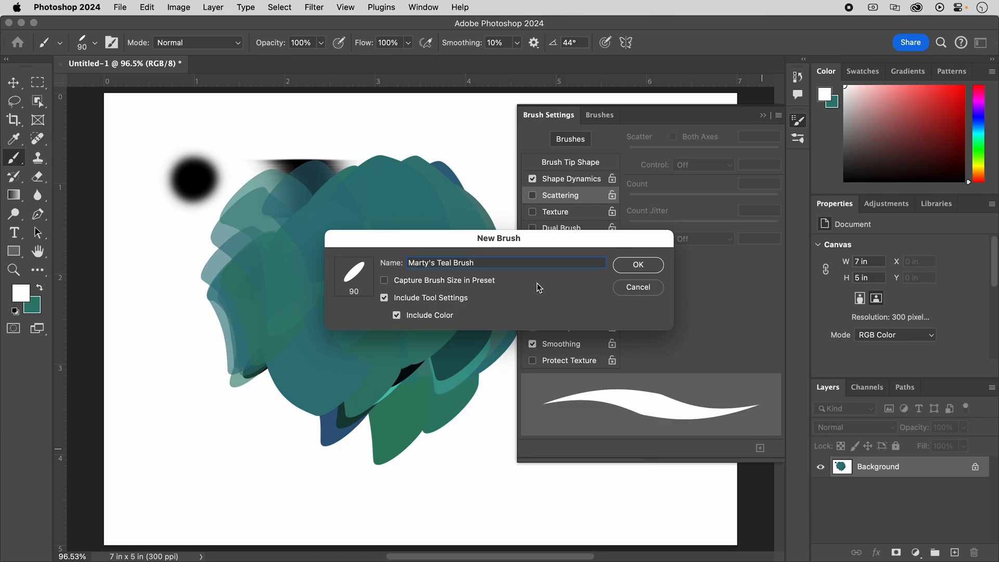
left_click(655, 267)
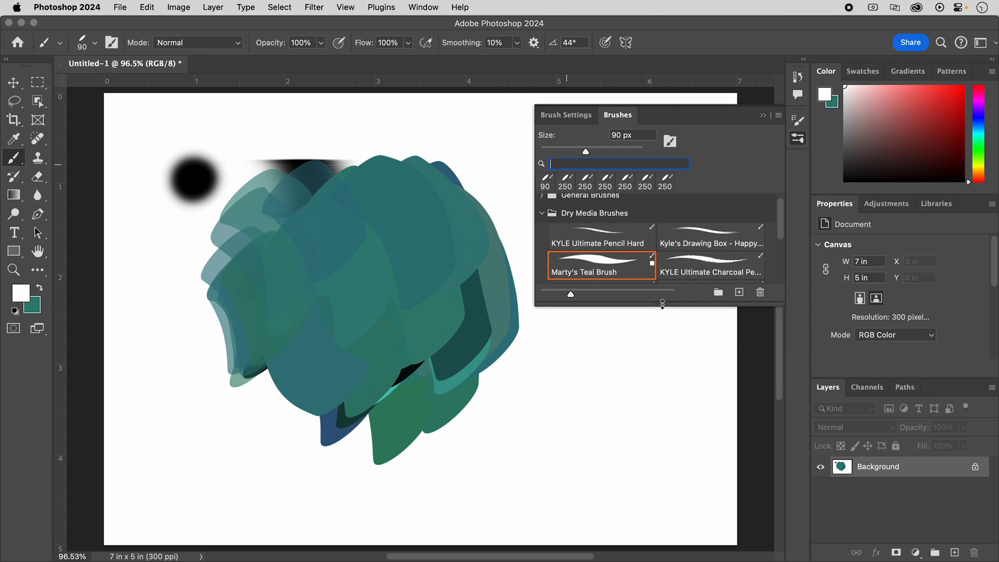
Create a brush group named with the owner's first name, place it after Special Effects Brushes, and move the teal brush preset into it
left_click_drag(662, 305, 672, 472)
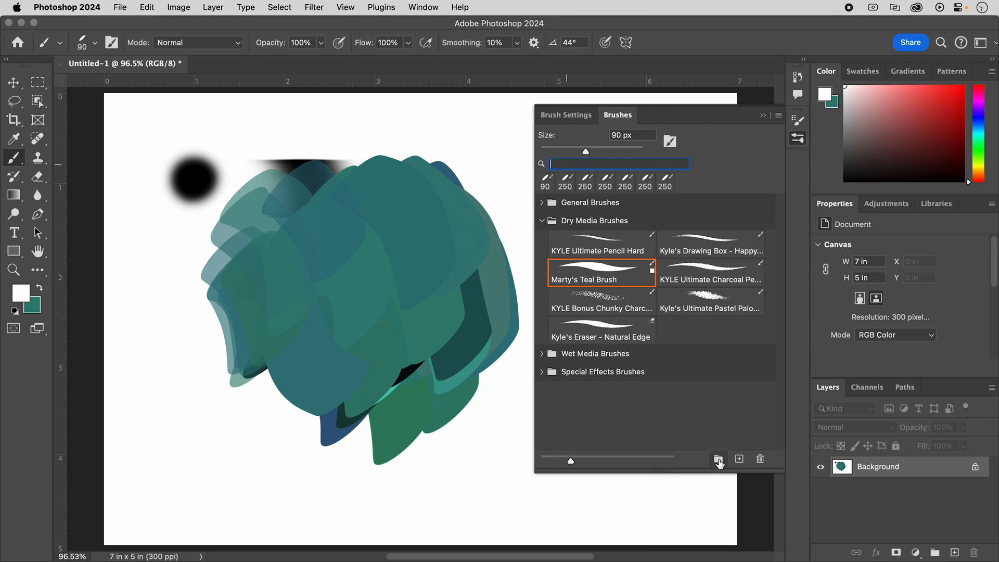
left_click(718, 459)
type("Marty")
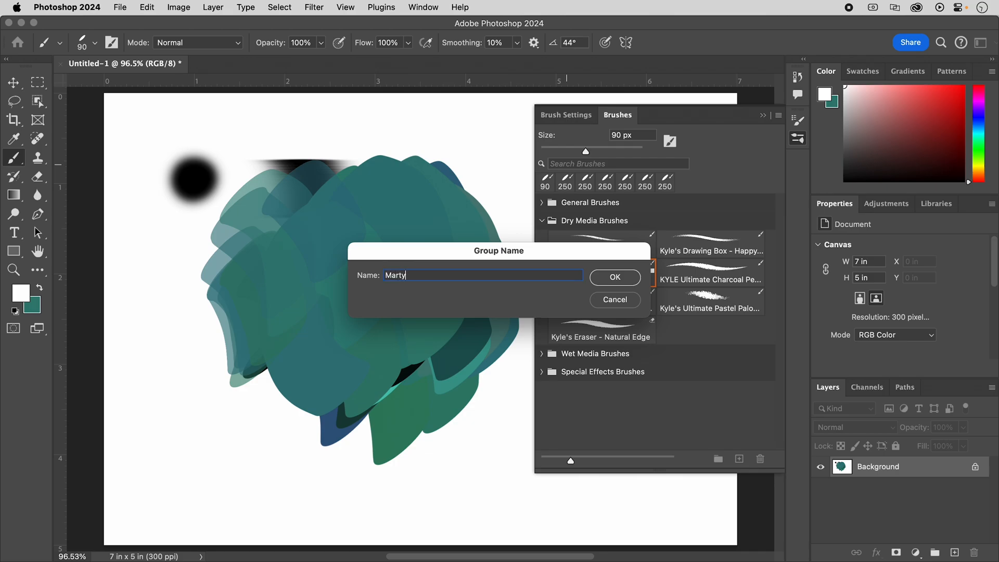
key("Return")
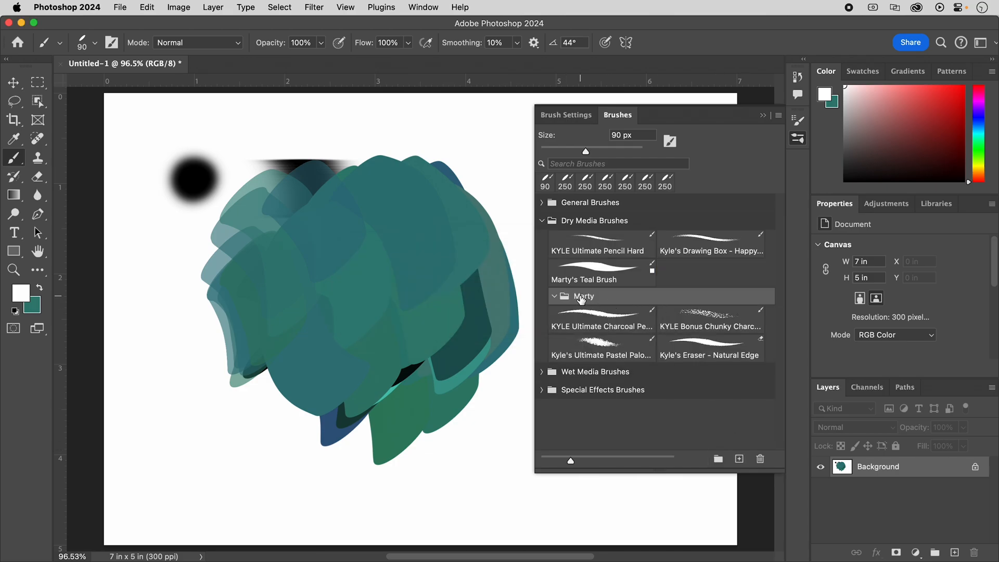
left_click_drag(581, 301, 588, 419)
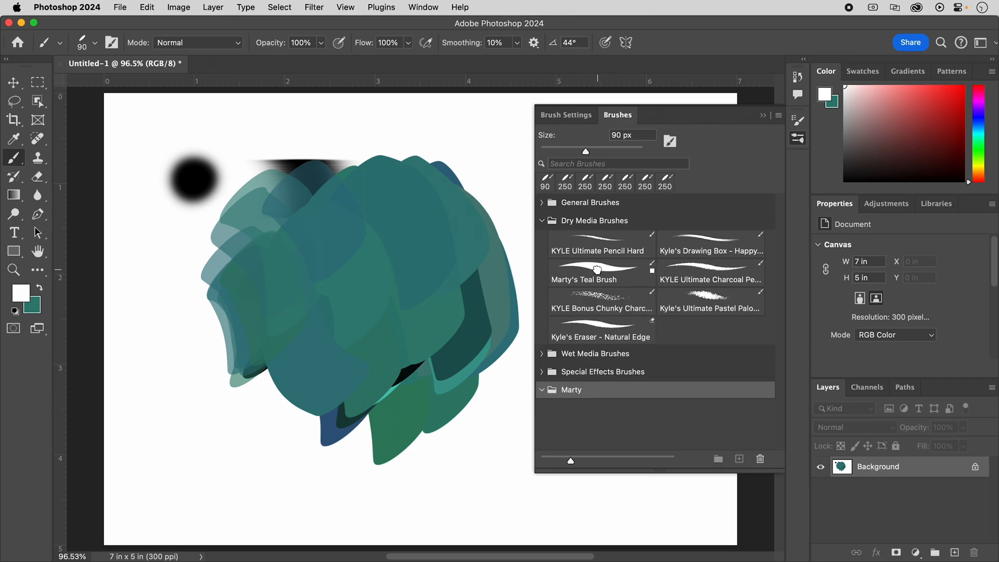
mouse_move(598, 271)
left_mouse_down()
mouse_move(612, 359)
mouse_move(603, 390)
mouse_move(570, 393)
mouse_move(591, 390)
left_mouse_up()
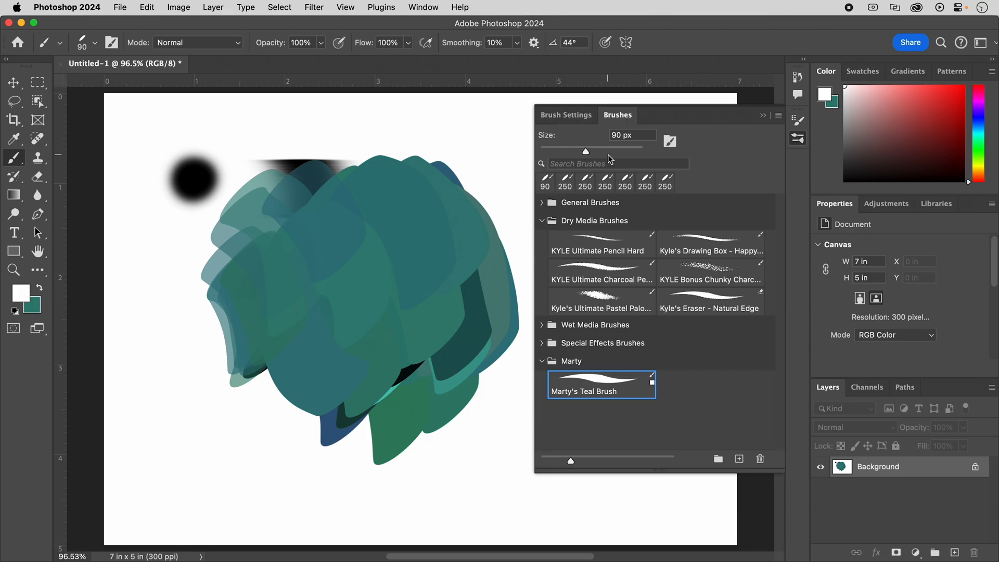
Search the brush presets for the first letters of the owner's name
left_click(577, 163)
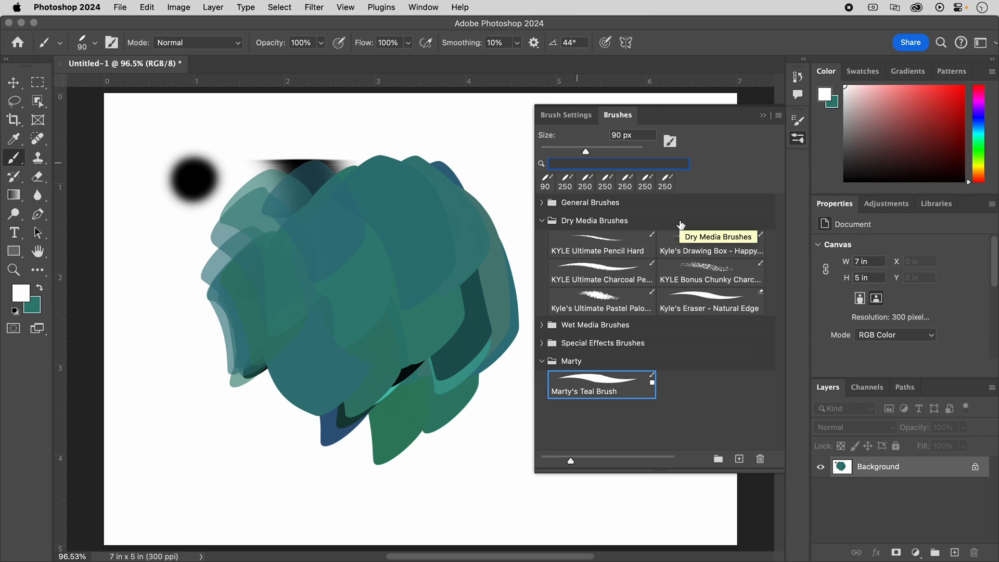
type("mar")
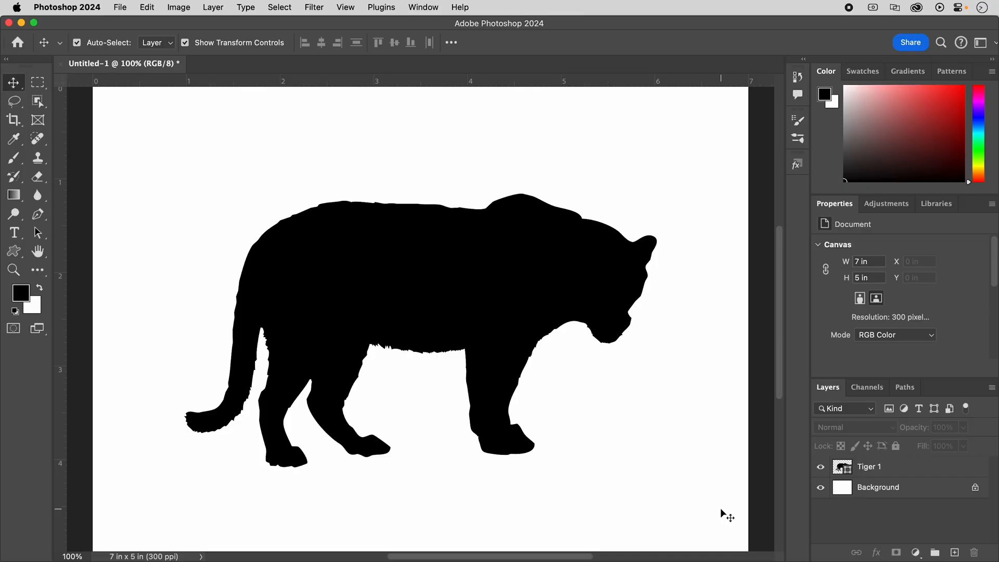
Select the Tiger 1 layer and display the style presets
left_click(928, 469)
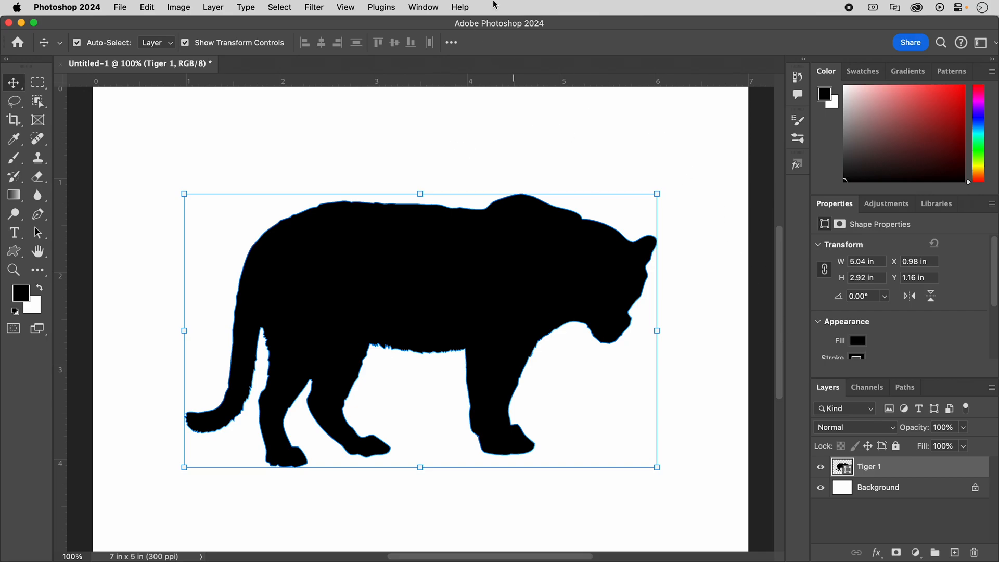
left_click(424, 8)
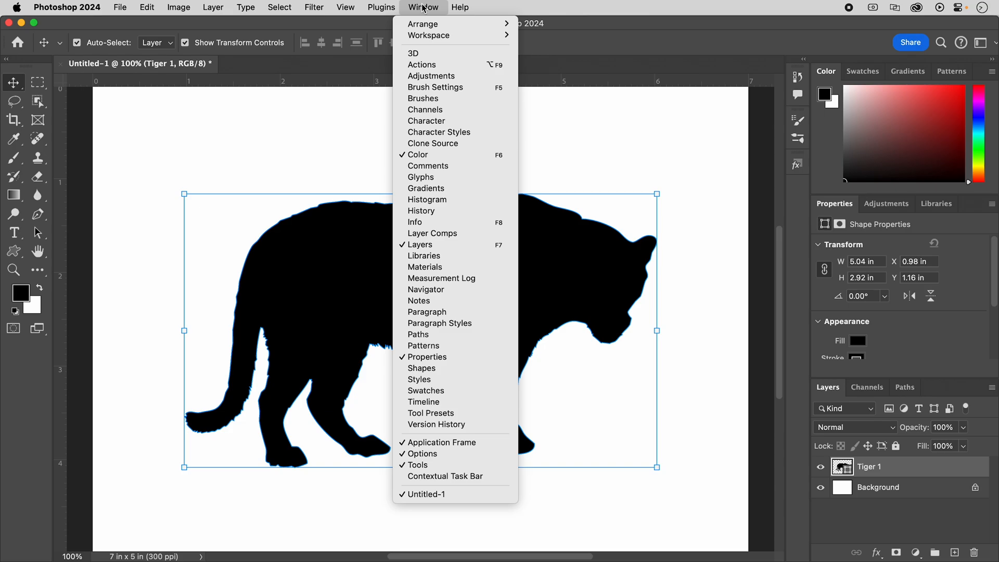
left_click(439, 379)
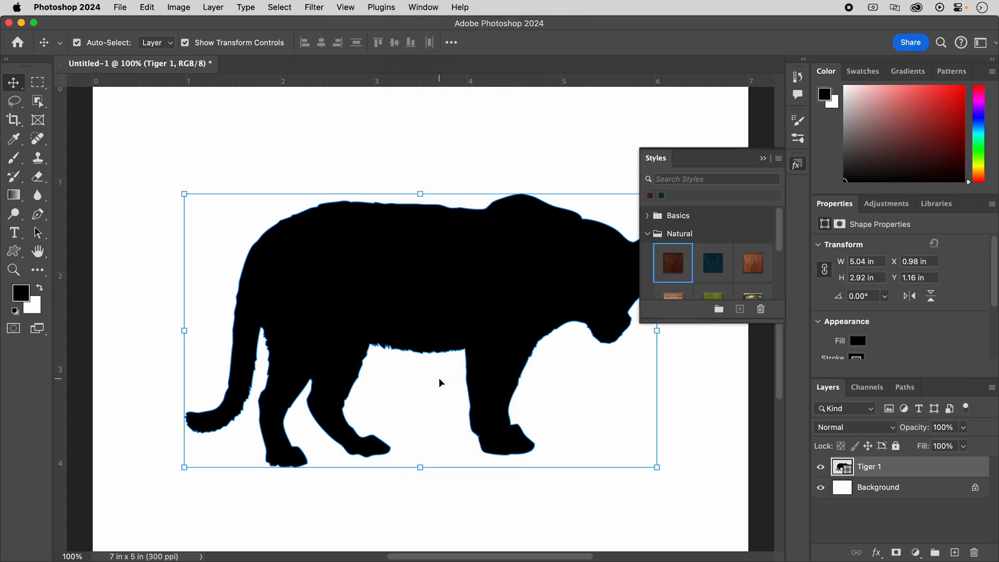
Try the drop shadow style from the Basics group on the tiger and clear it with the no-style preset
left_click(647, 234)
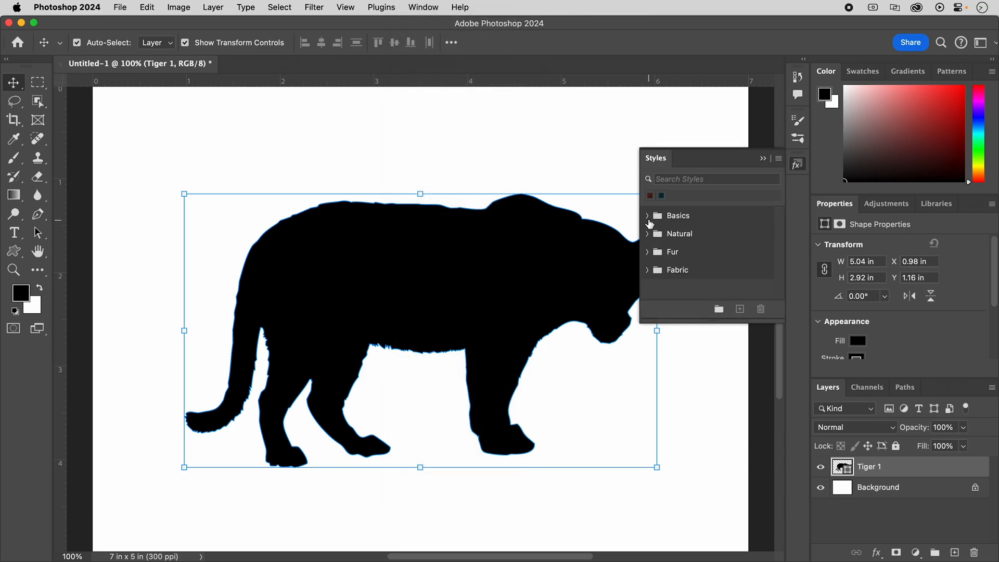
left_click(647, 218)
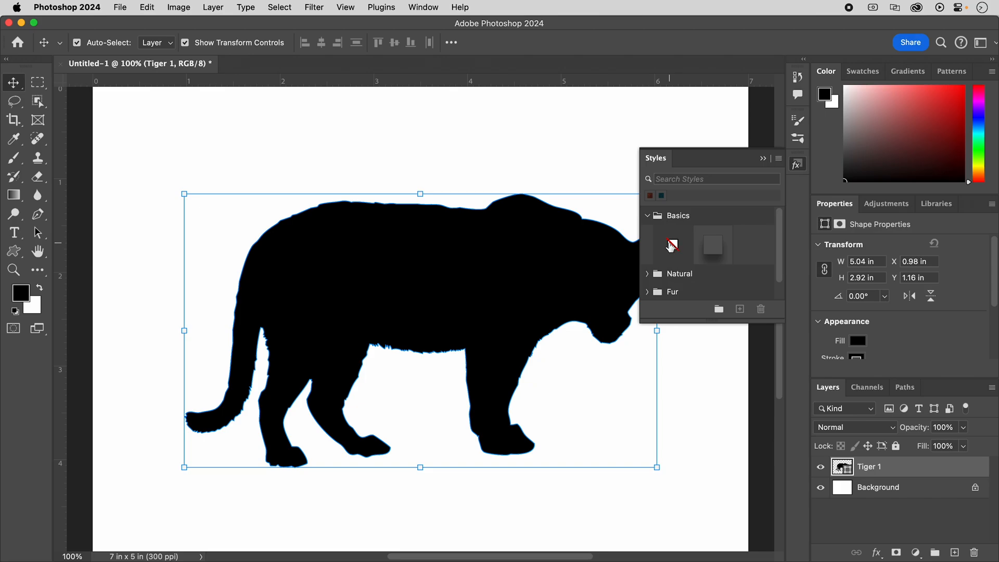
left_click(717, 249)
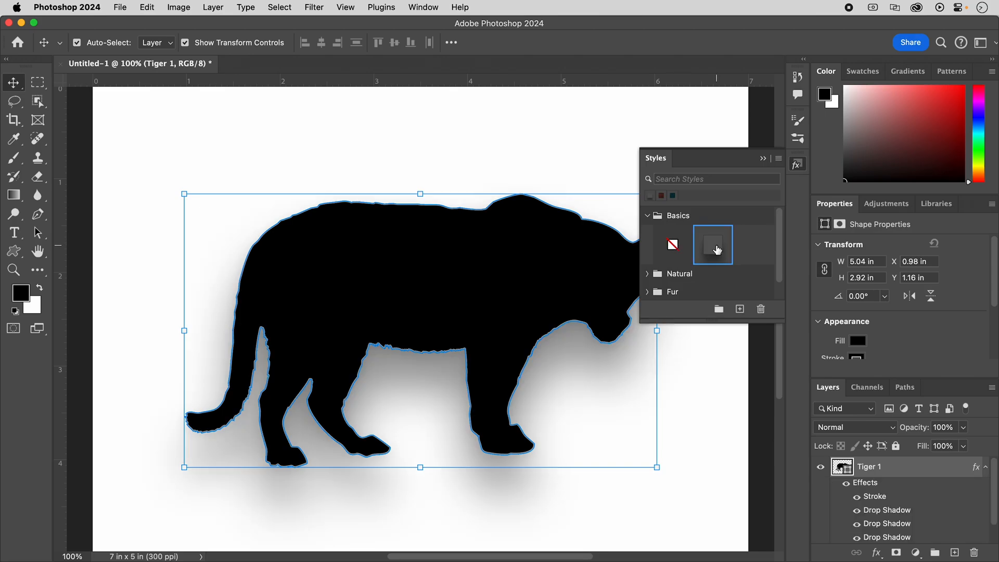
left_click(673, 246)
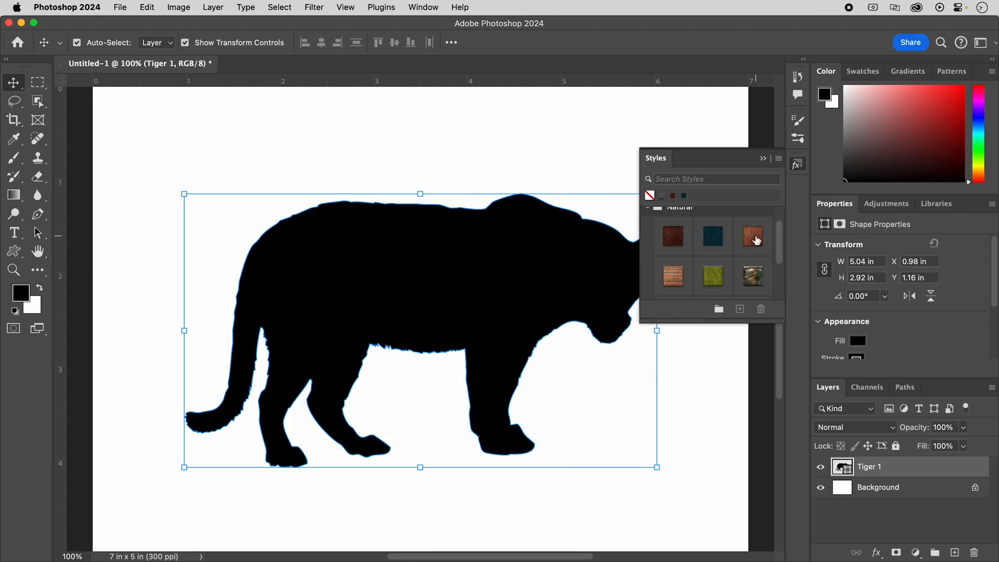
Apply the reddish-brown wood style from the Natural group to the Tiger 1 shape
left_click(755, 240)
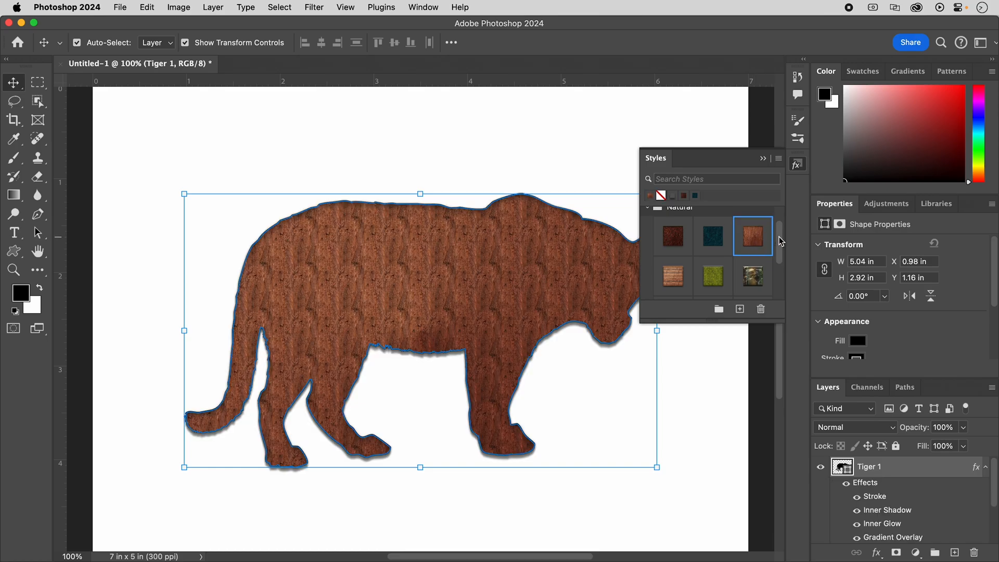
left_click_drag(781, 242, 779, 274)
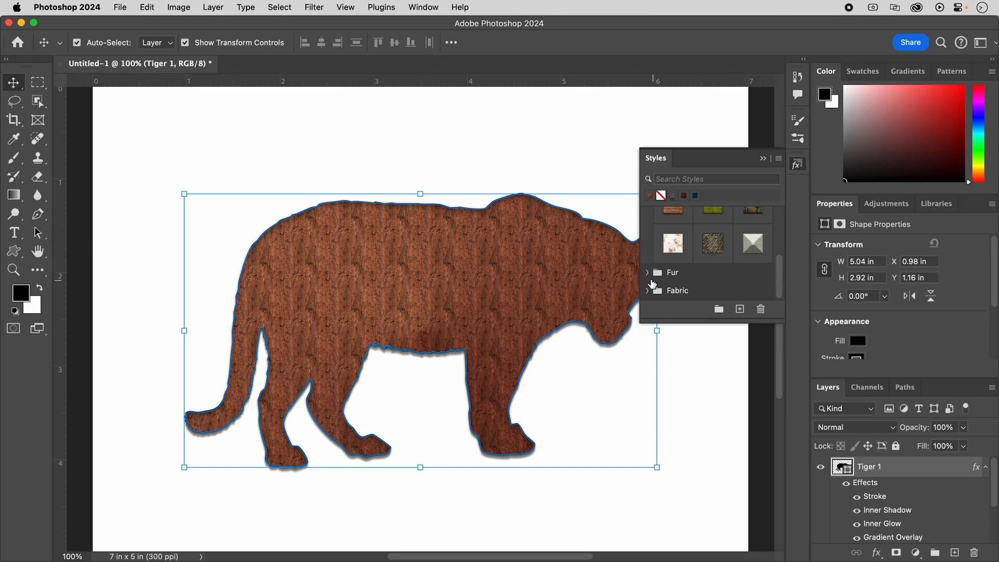
Try the leopard-spot style from the Fur group on the Tiger 1 shape and close the style presets
left_click(648, 277)
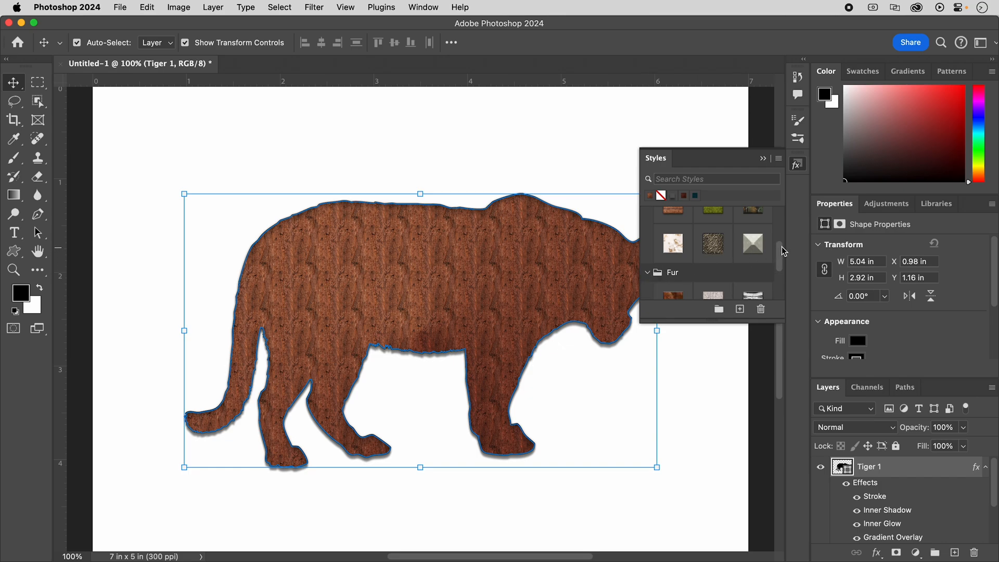
left_click_drag(782, 246, 781, 280)
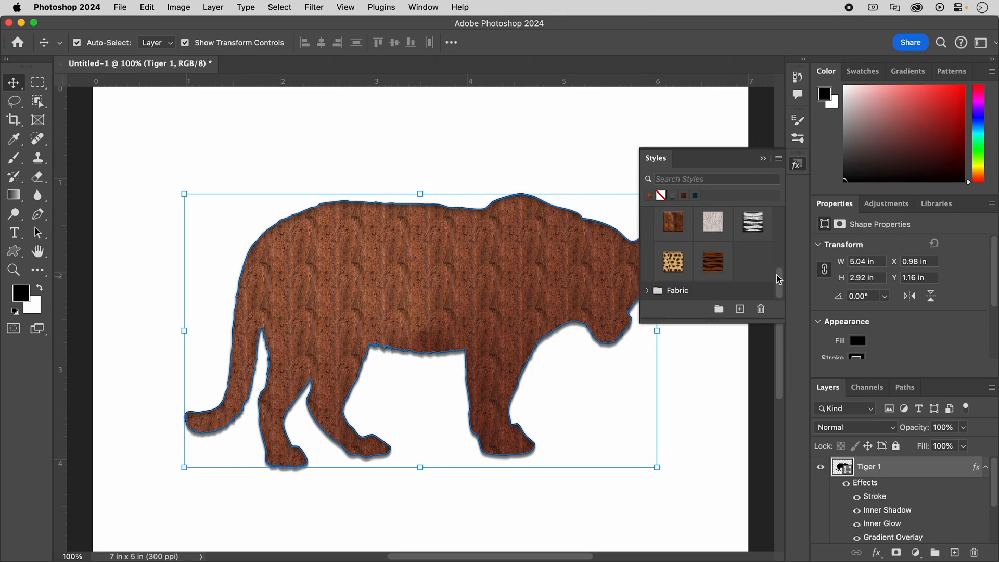
left_click(676, 264)
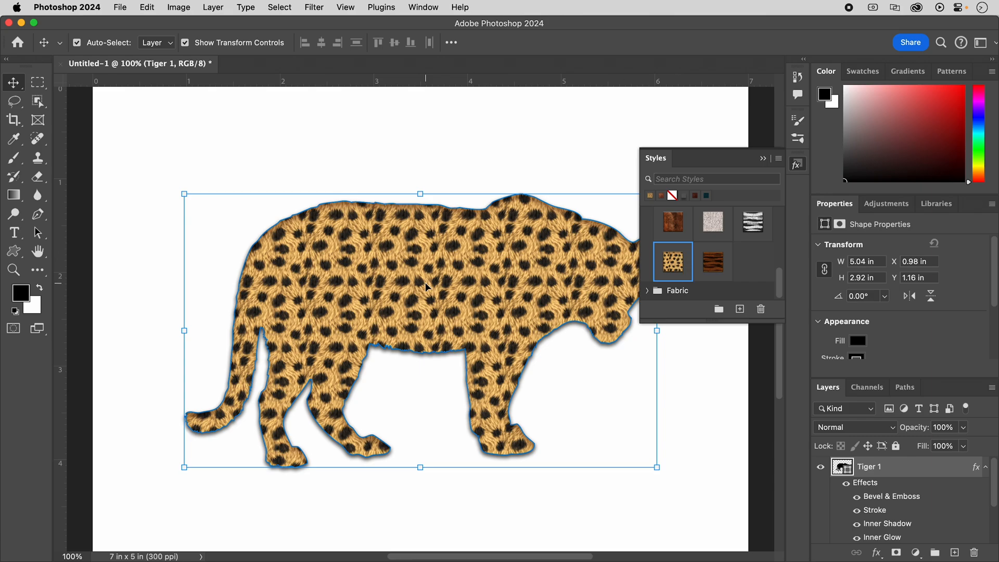
left_click(797, 165)
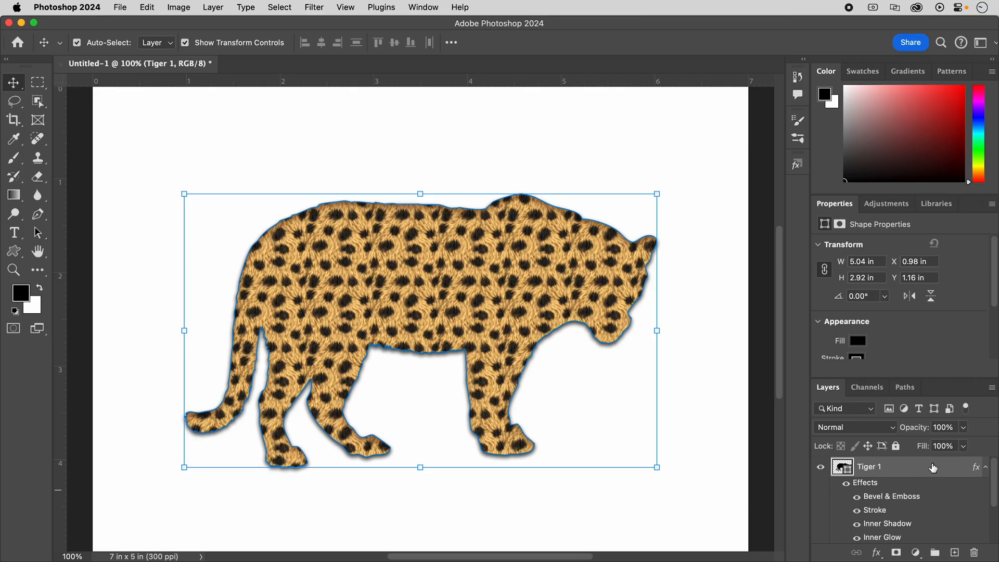
Edit the layer style of Tiger 1 and clear its effects with the no-style preset from the Basics group
double_click(950, 467)
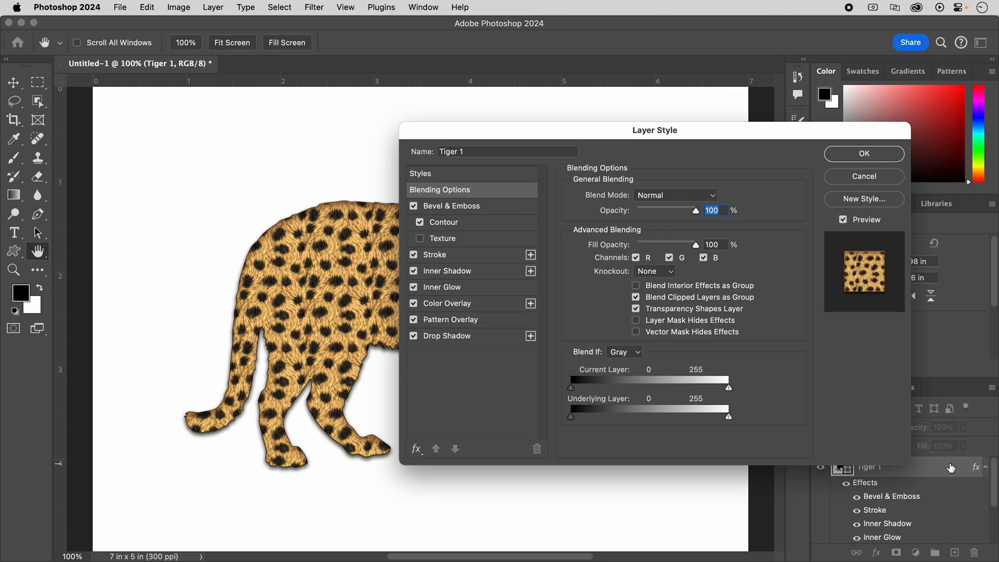
left_click_drag(495, 132, 599, 148)
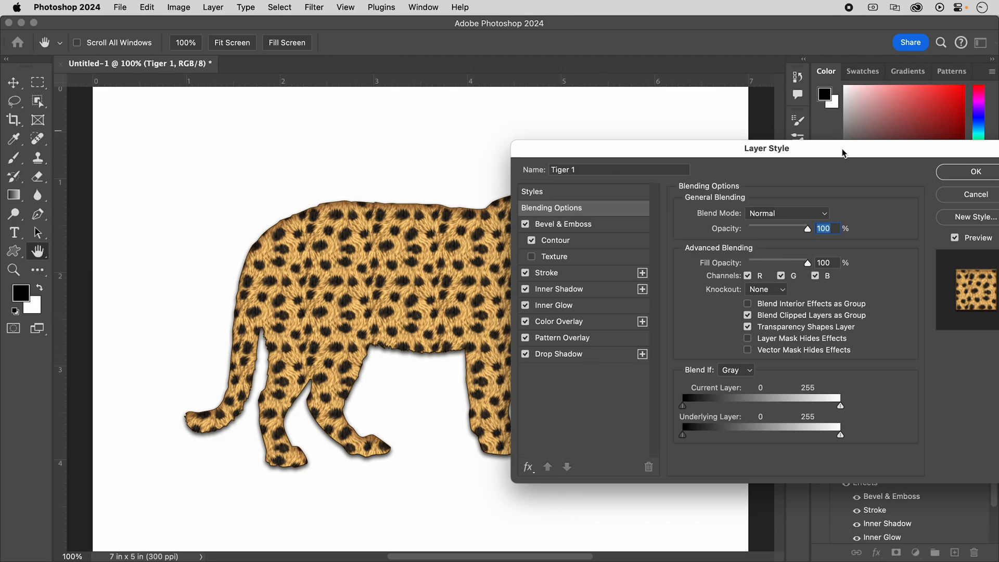
left_click(566, 195)
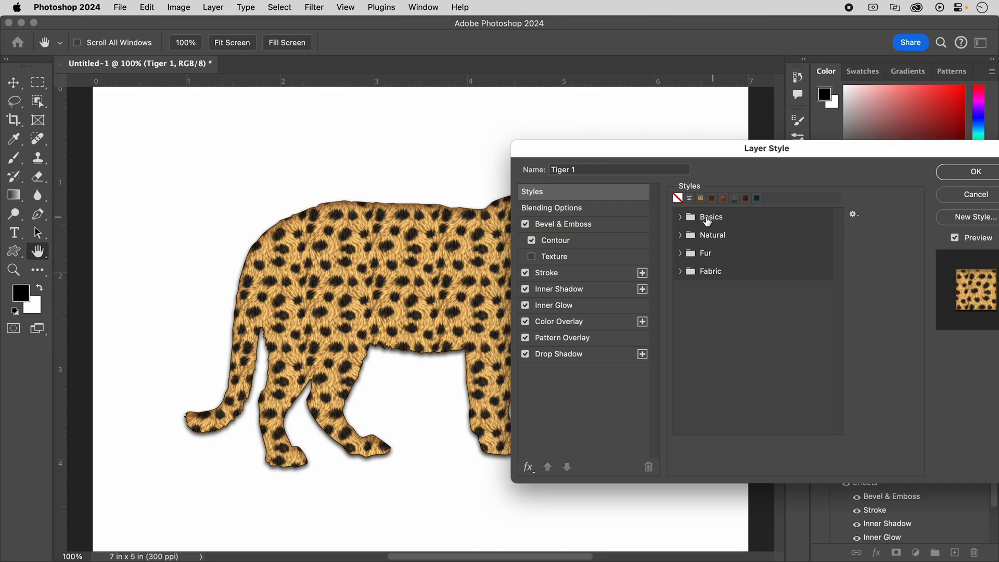
left_click(678, 217)
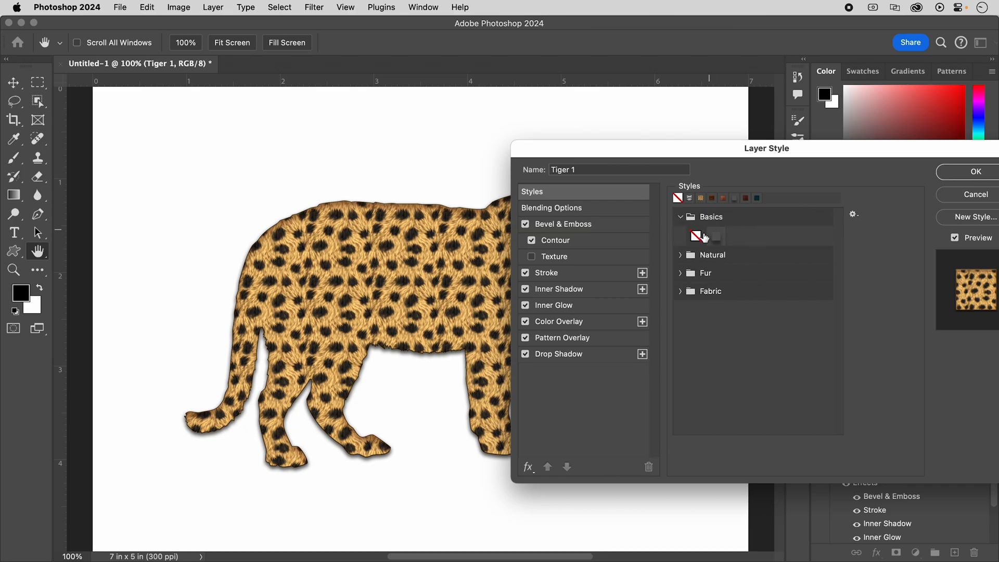
left_click(696, 237)
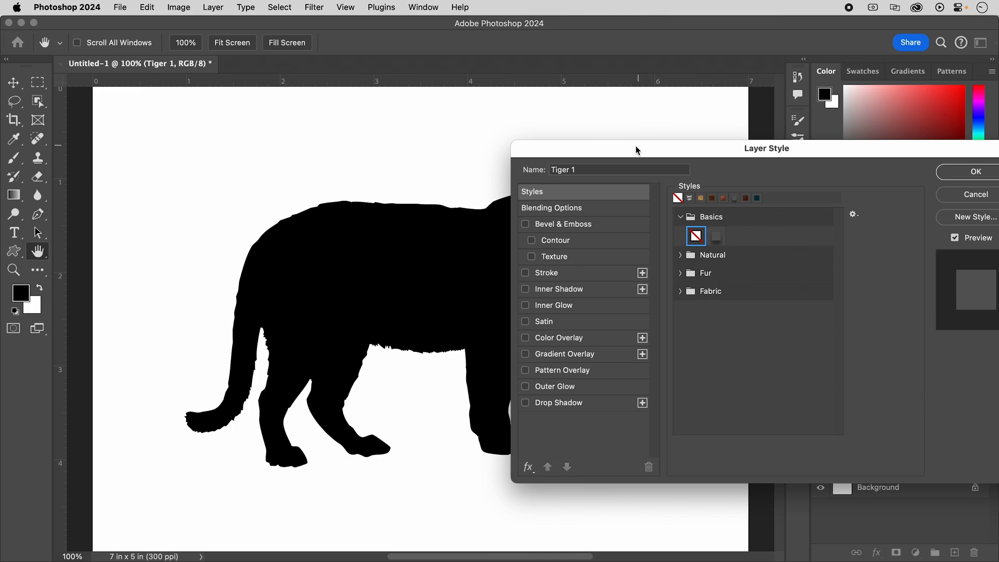
Add a color overlay to the tiger in golden orange #d09b33
left_click_drag(635, 150, 663, 87)
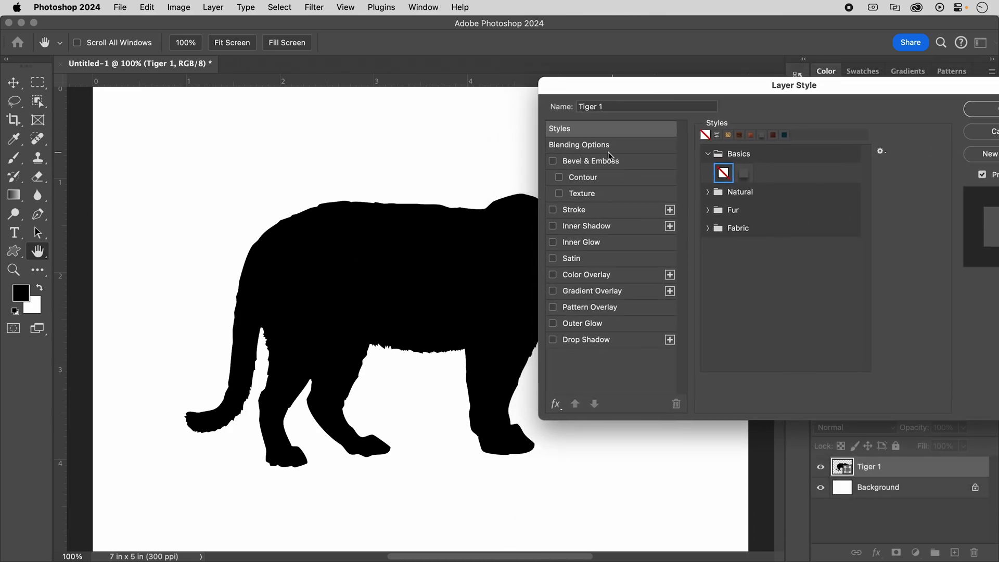
left_click(594, 276)
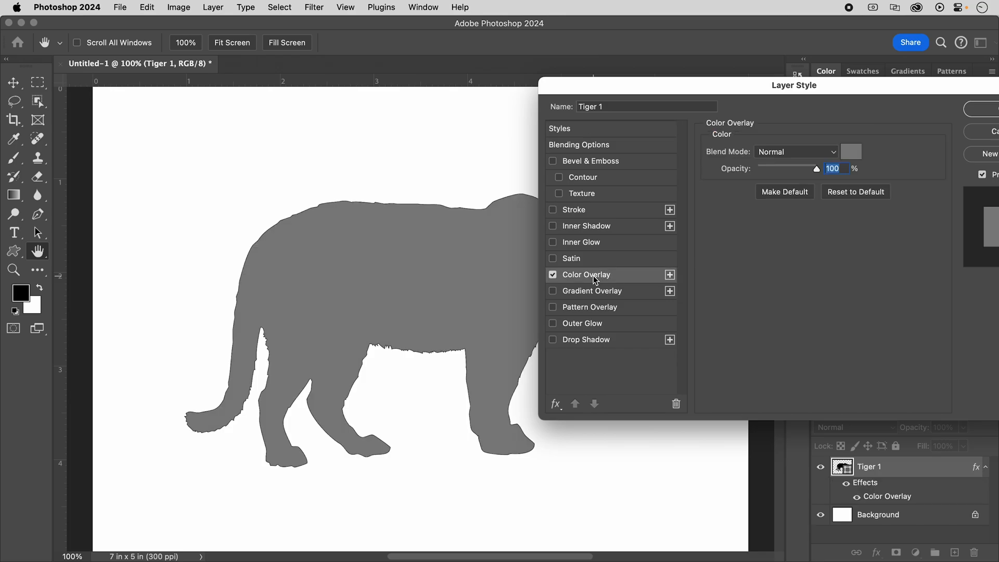
left_click(859, 156)
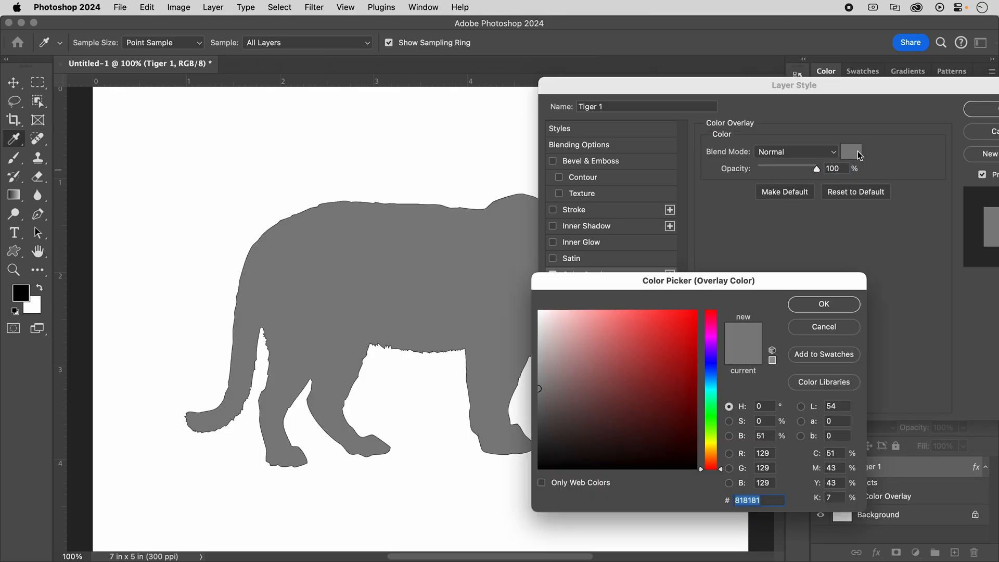
left_click(711, 452)
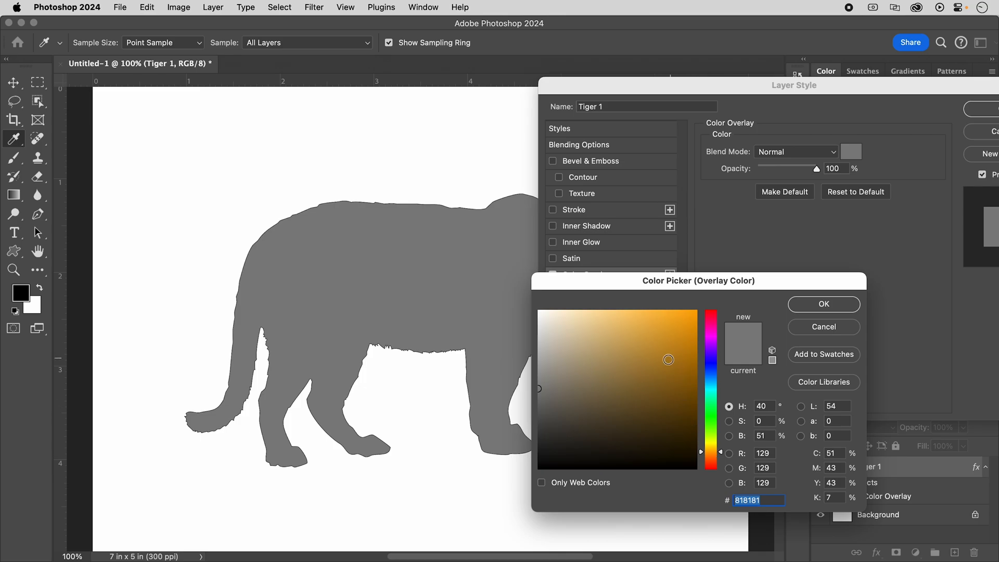
mouse_move(669, 359)
left_mouse_down()
mouse_move(658, 361)
mouse_move(657, 330)
mouse_move(659, 340)
left_mouse_up()
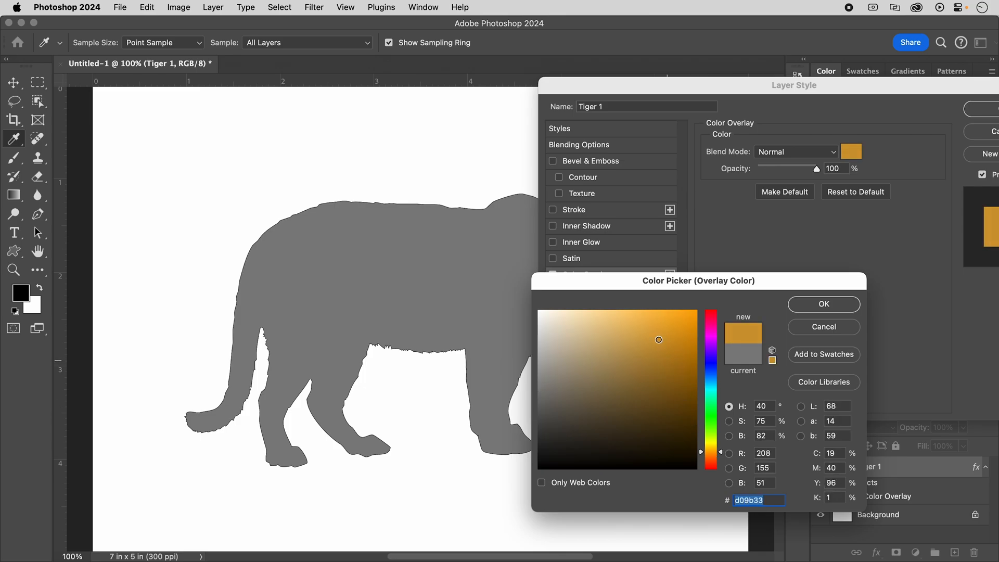
left_click(838, 304)
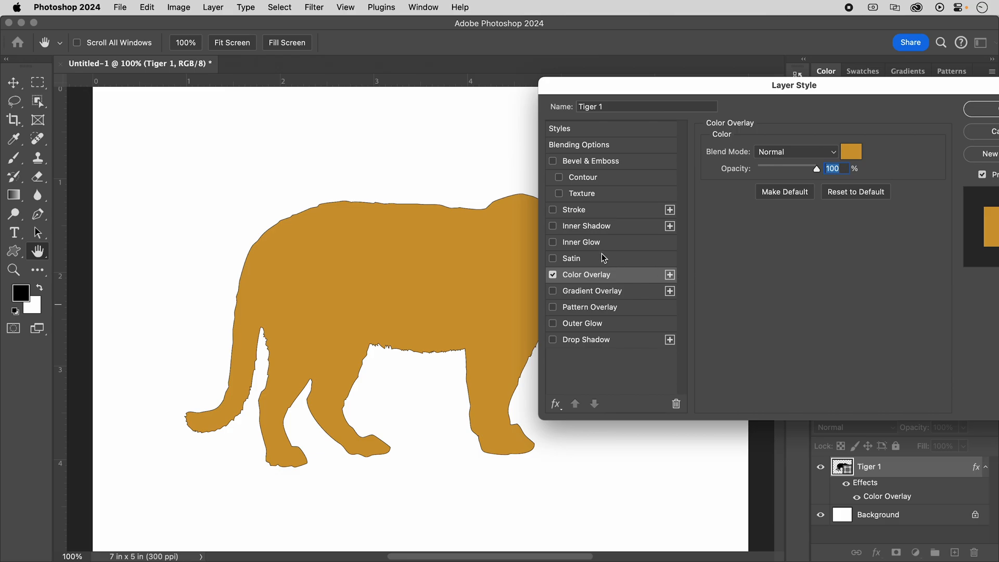
Add an inner shadow to the tiger with a distance of 16 px and a size of 43 px
left_click(590, 245)
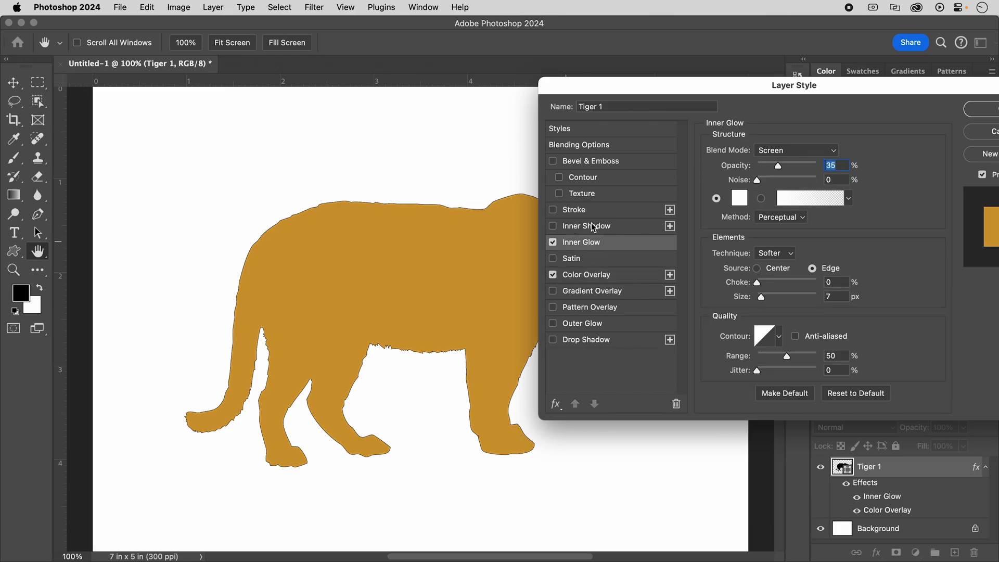
left_click(553, 242)
left_click(553, 226)
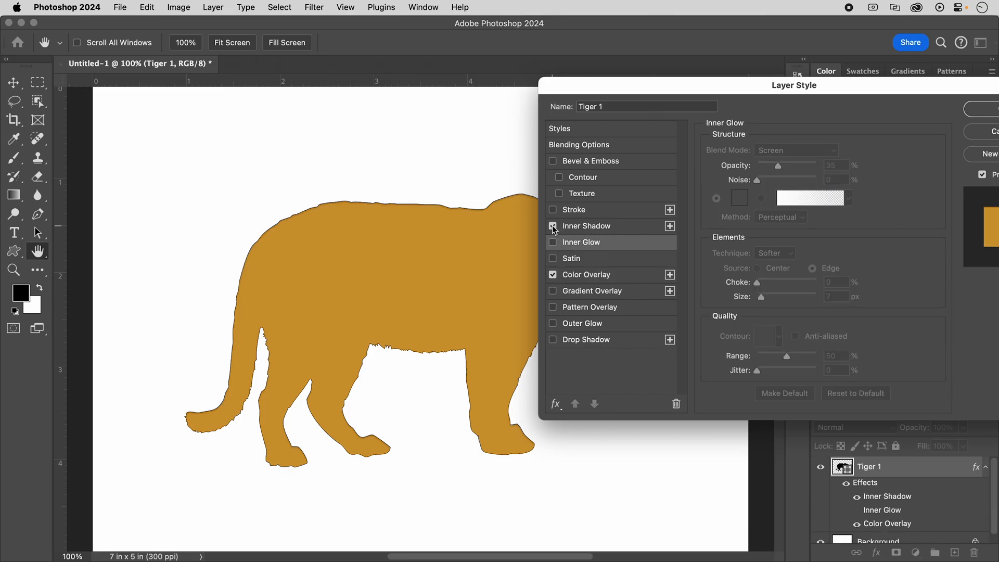
left_click(605, 227)
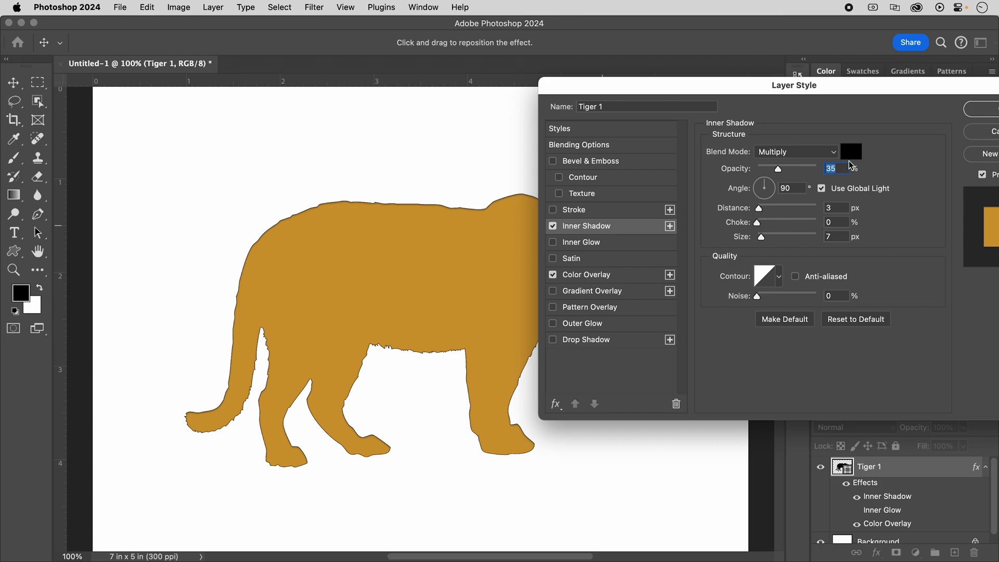
left_click_drag(758, 209, 775, 239)
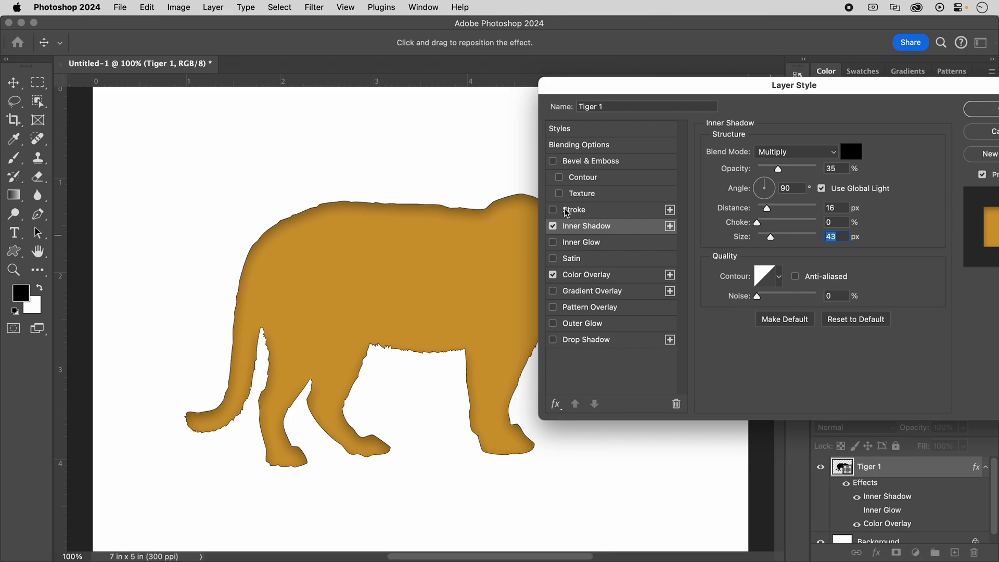
Add a 38 px stroke positioned outside the tiger's outline
left_click(602, 211)
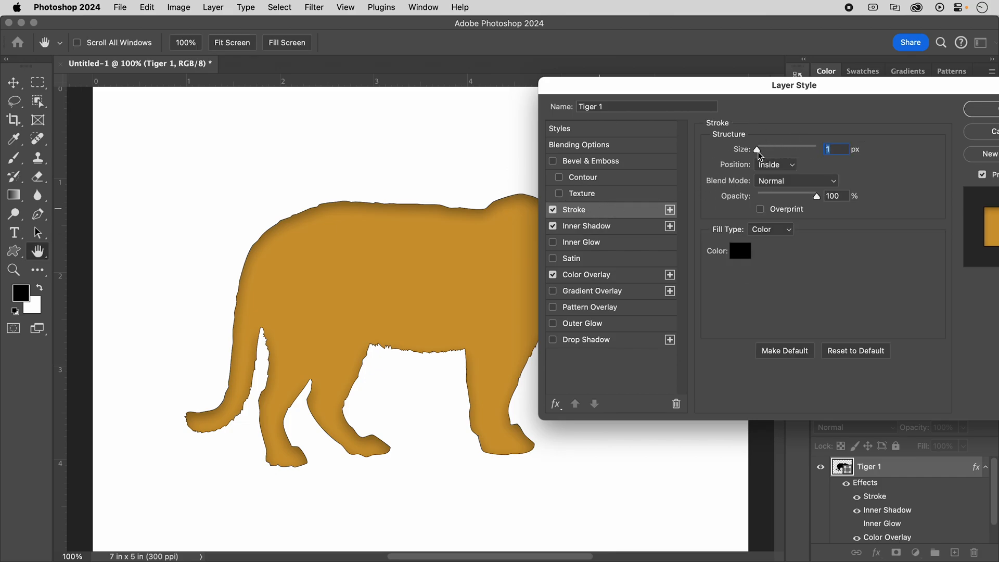
left_click_drag(758, 152, 769, 150)
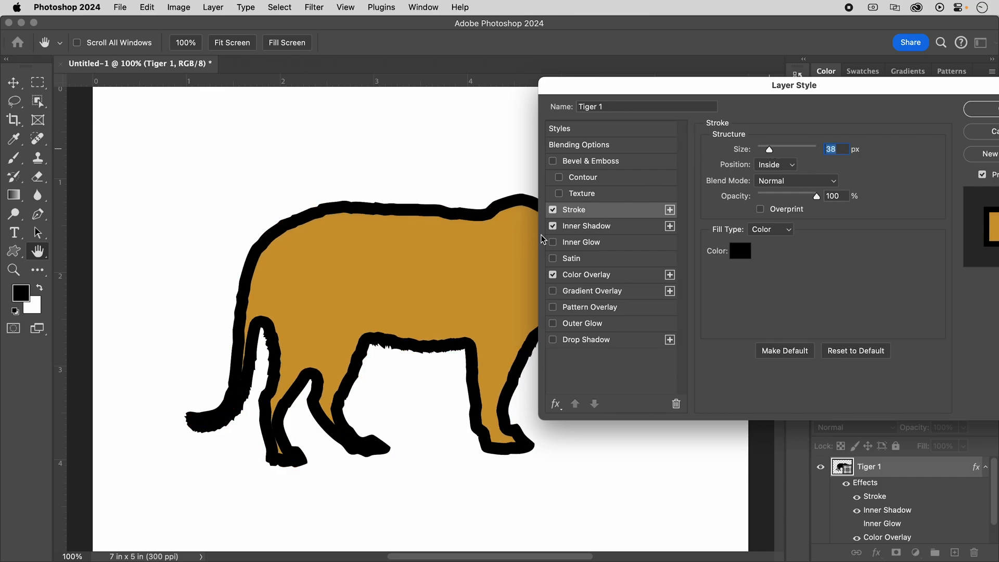
left_click(794, 165)
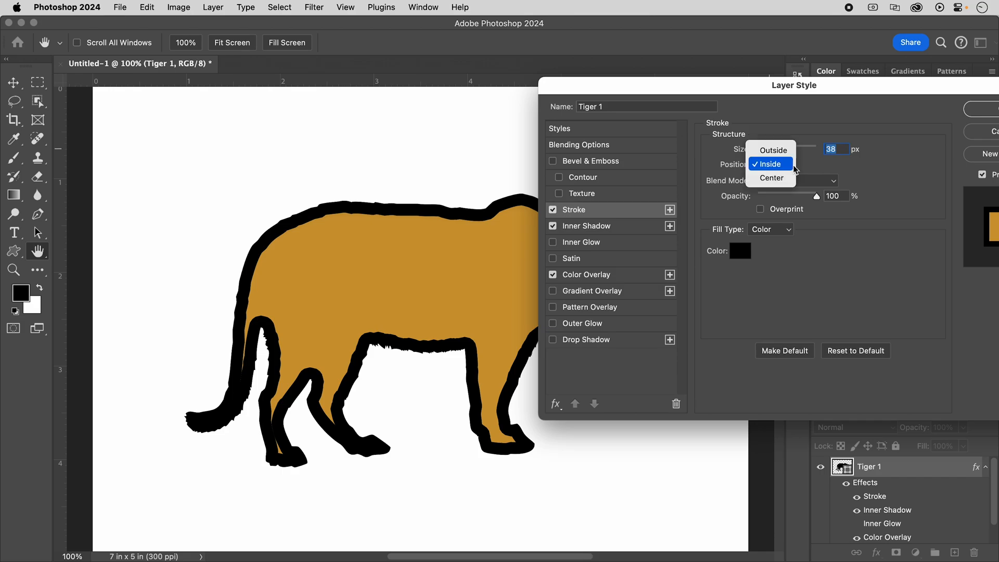
left_click(782, 151)
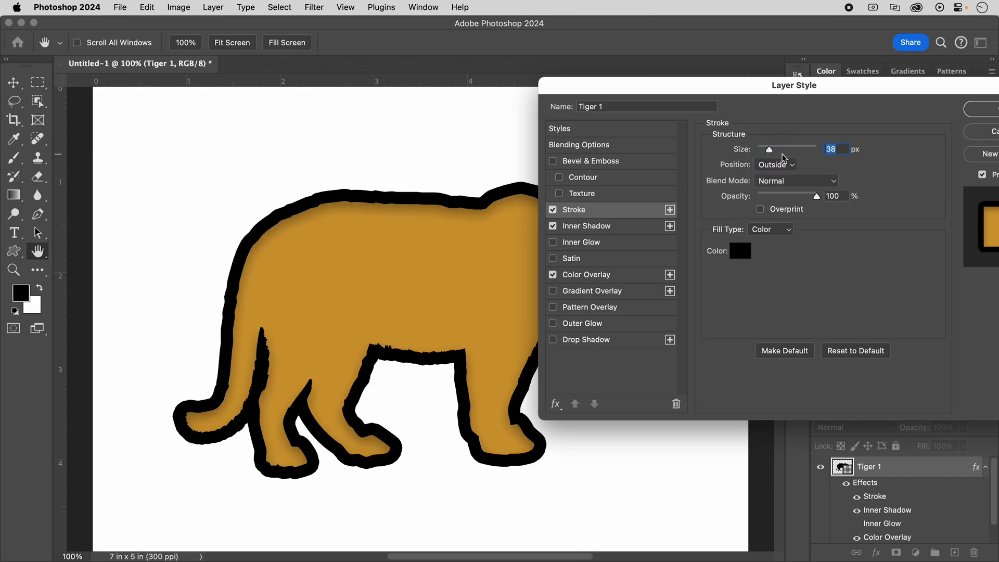
Change the tiger's stroke color to dark blue #1b5a7a
left_click_drag(651, 88, 609, 134)
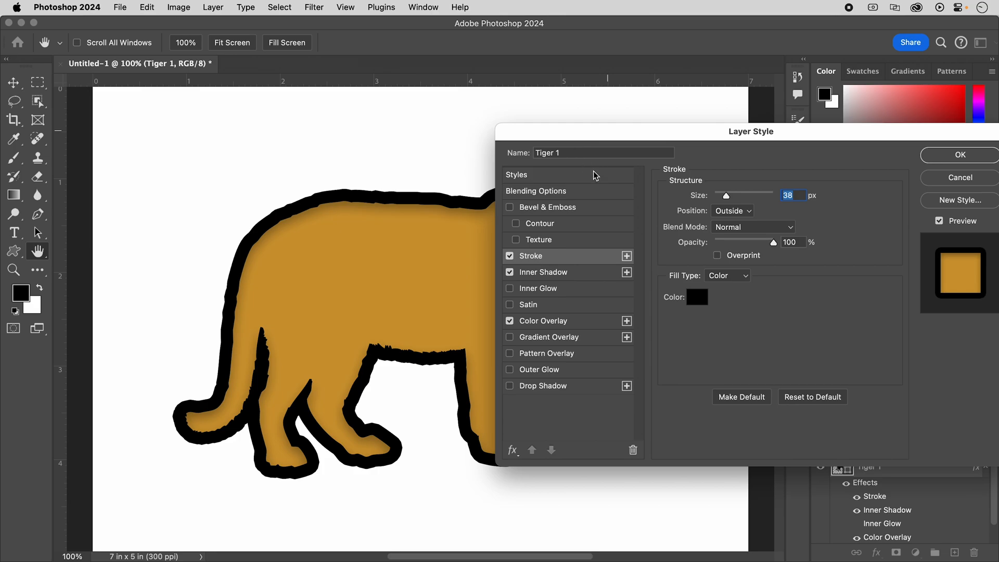
left_click(697, 297)
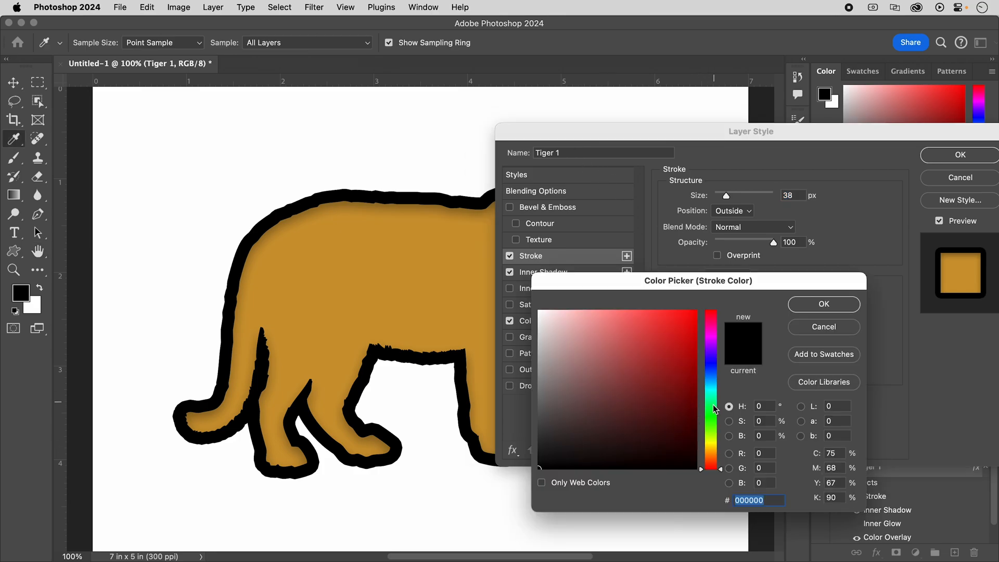
mouse_move(713, 436)
left_mouse_down()
mouse_move(718, 382)
mouse_move(680, 346)
mouse_move(686, 337)
left_mouse_up()
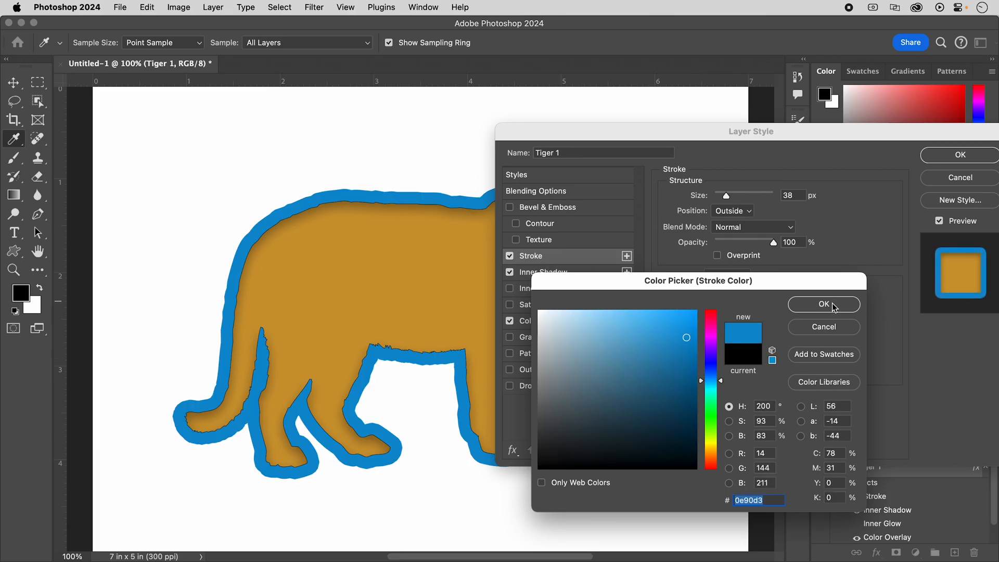
left_click_drag(673, 378, 662, 393)
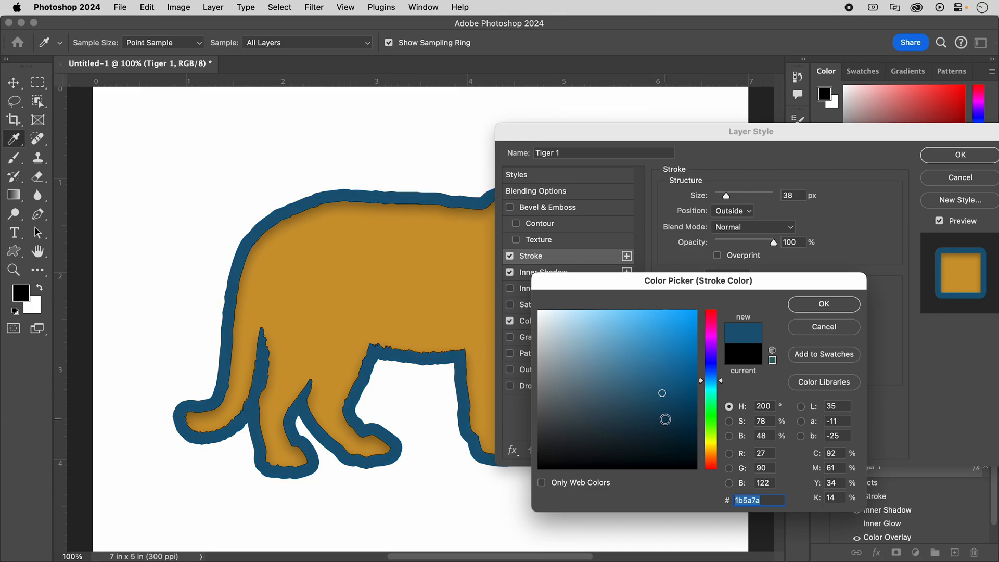
left_click(824, 304)
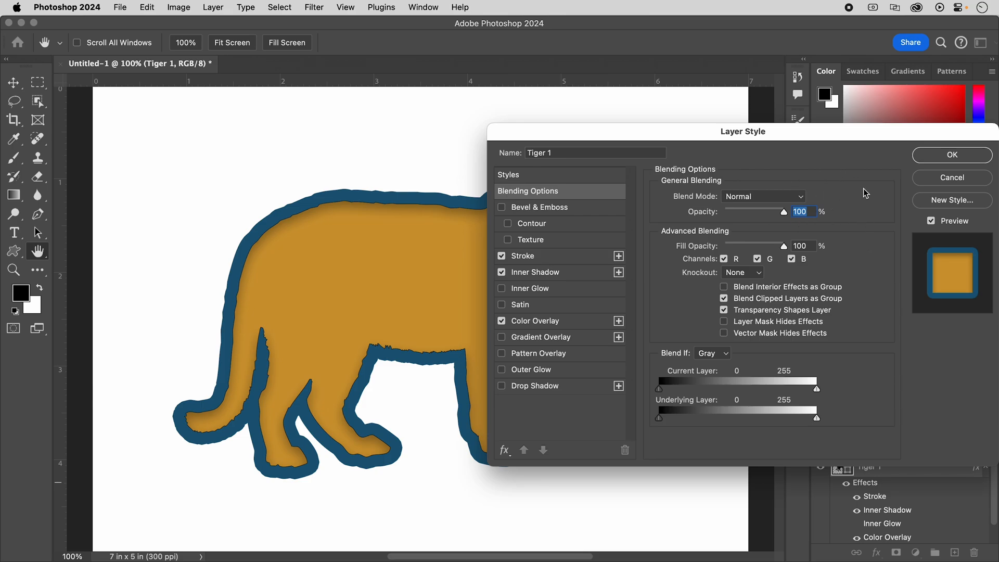
Save the effects as a new style named with the owner's first name plus "Tiger", and display the saved styles
left_click(946, 201)
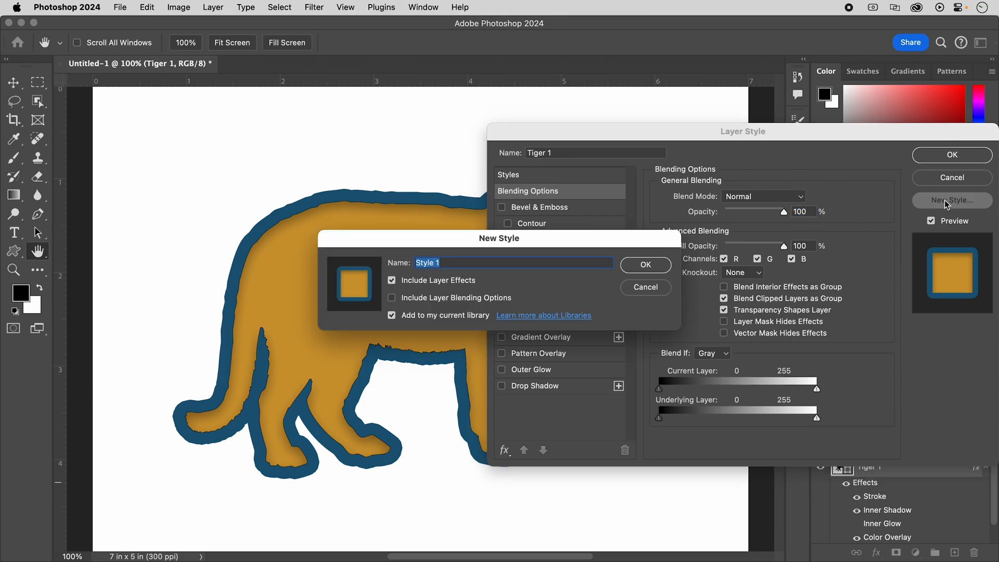
type("Marty's Tiger")
left_click(656, 268)
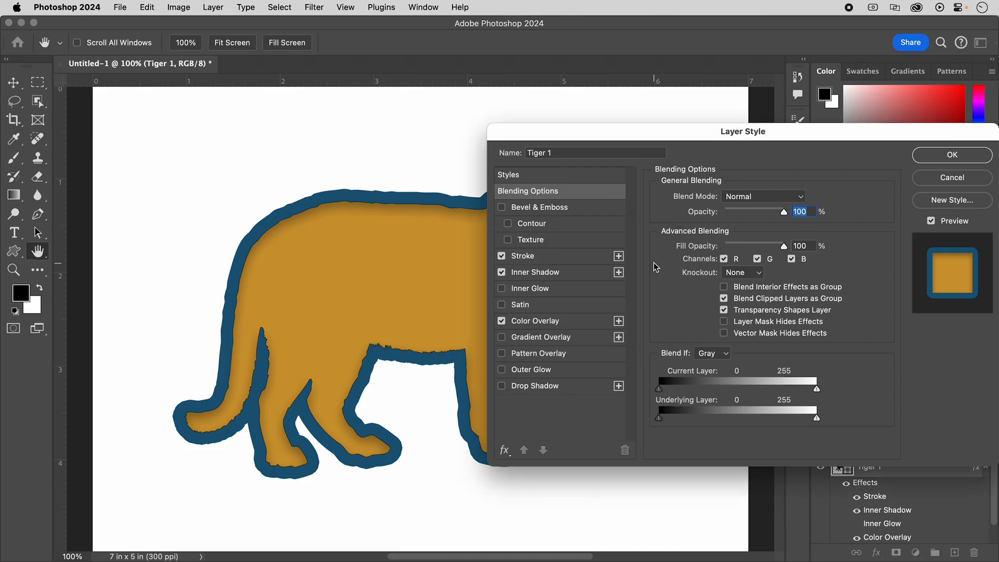
left_click(516, 179)
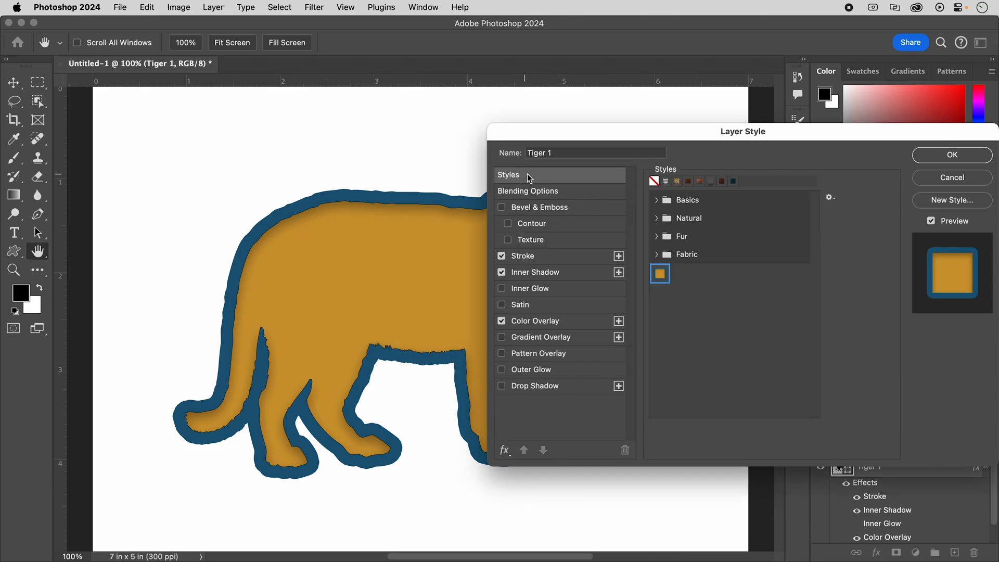
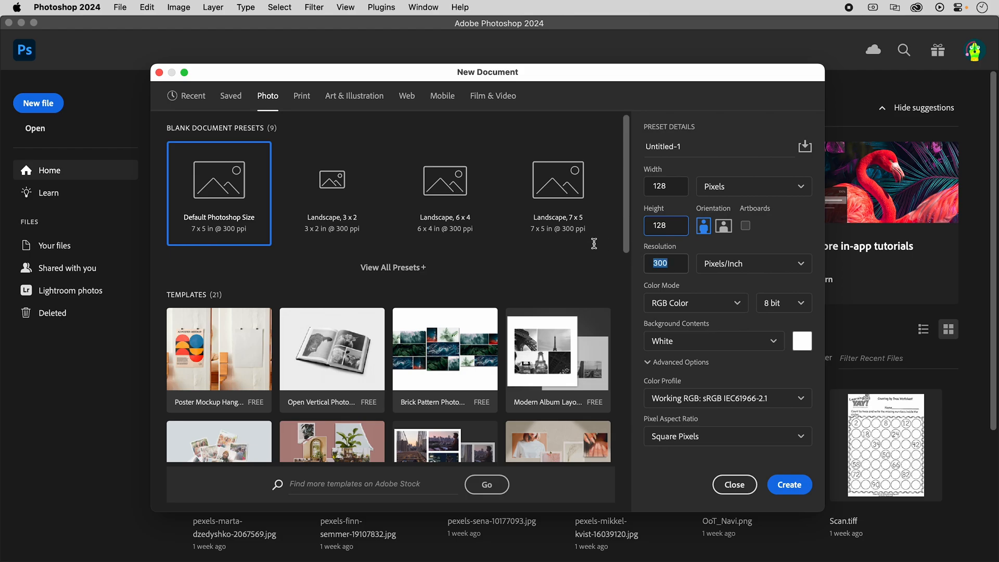
Set the new 128 by 128 pixel document's resolution to 72 pixels/inch and inspect its background color
type("72")
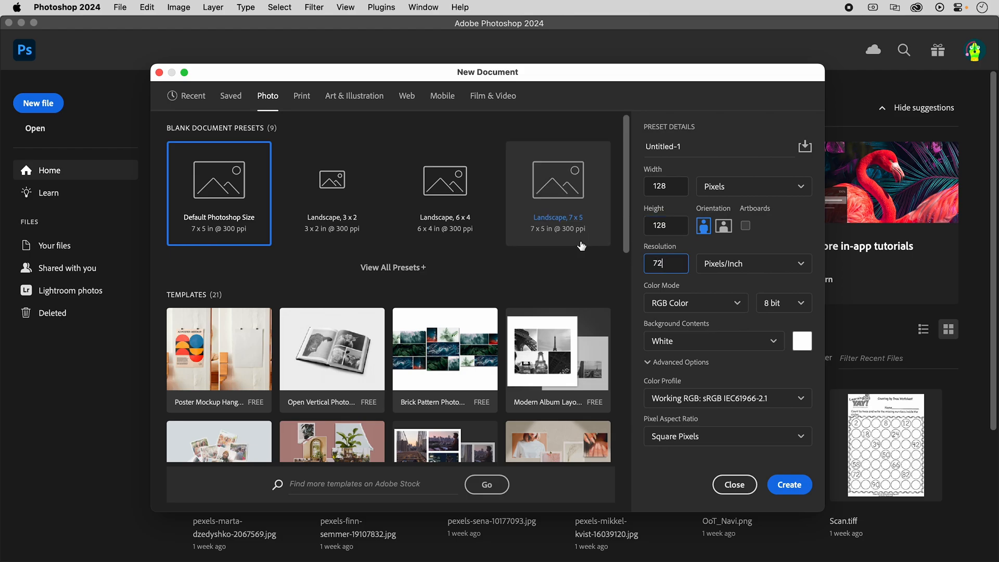
left_click(803, 342)
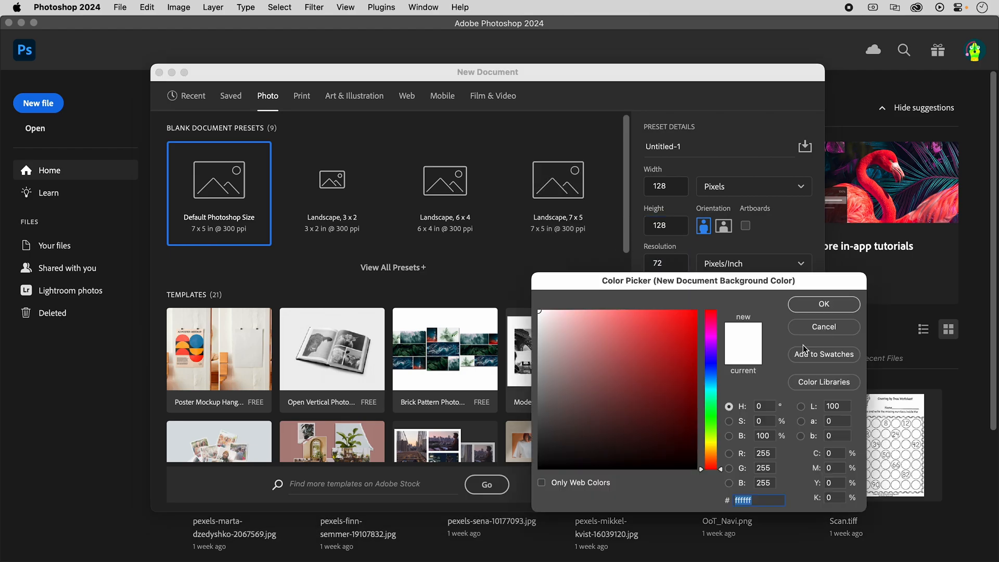
left_click(835, 329)
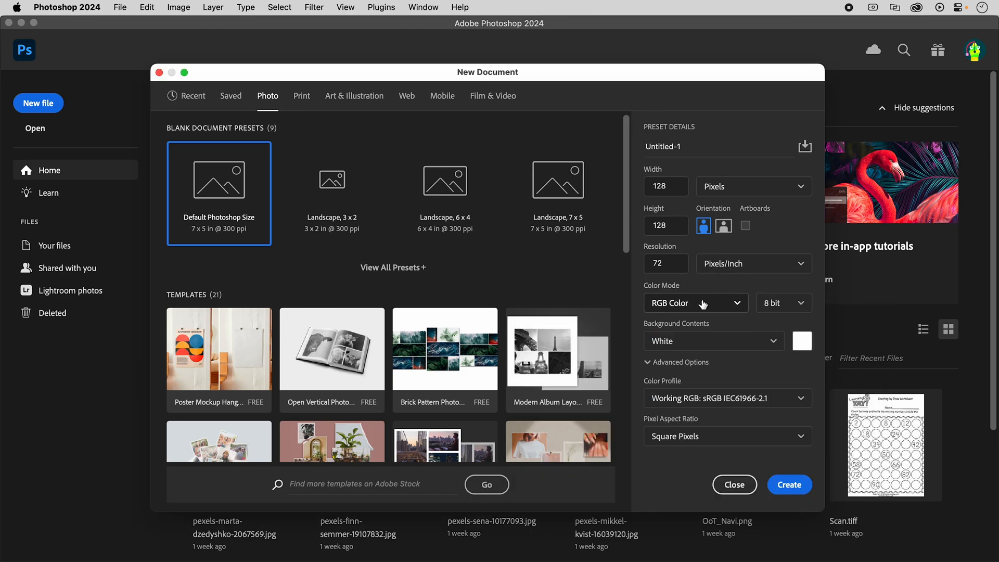
Give the new document a custom light purple background, #a0a3e0, and create it
left_click(708, 342)
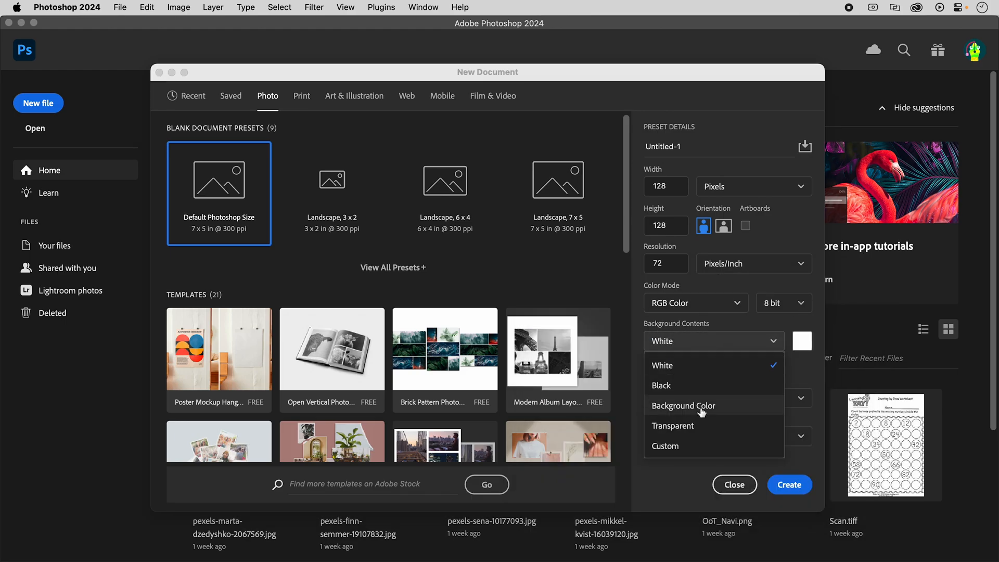
left_click(683, 448)
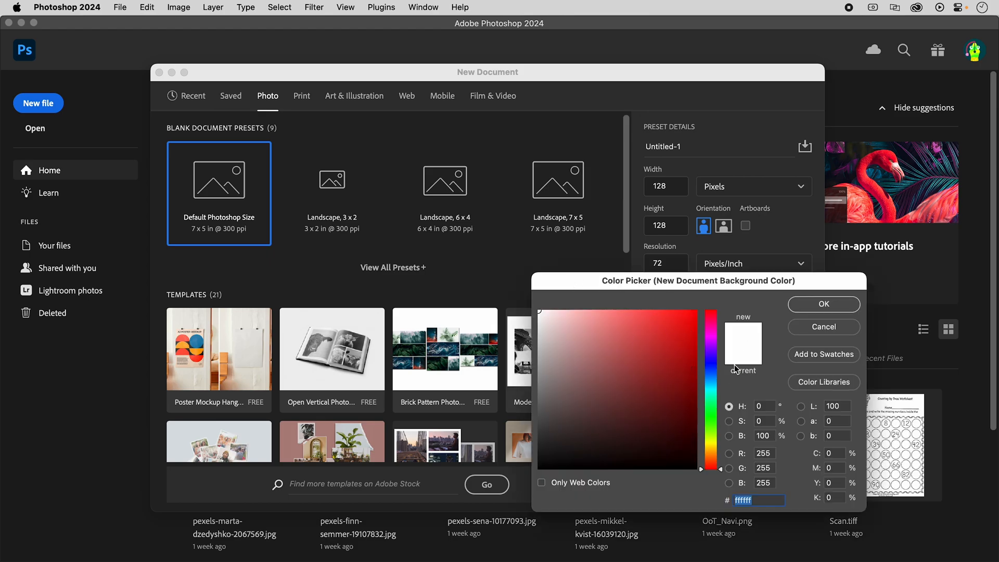
left_click(712, 364)
left_click_drag(658, 359, 583, 328)
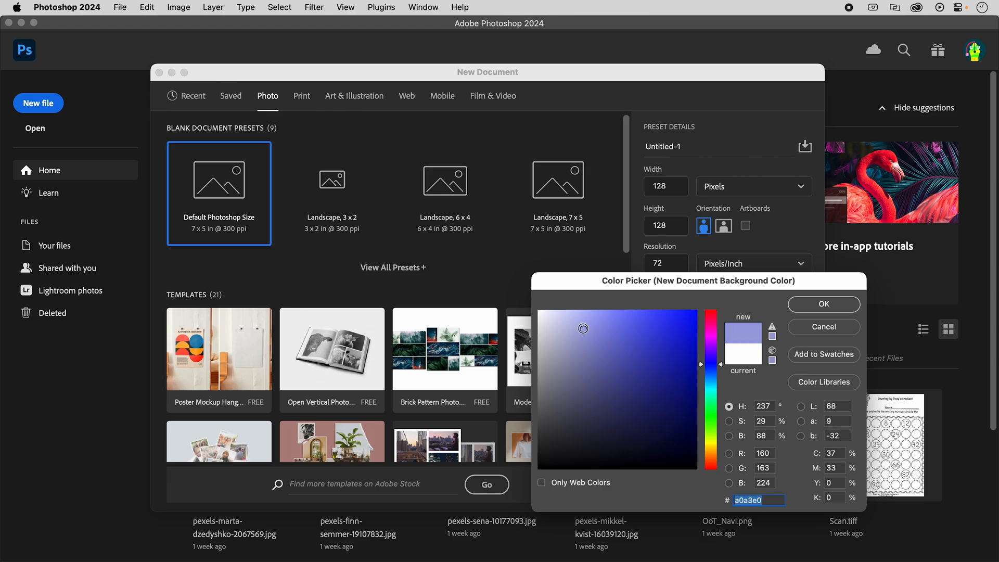
left_click(846, 310)
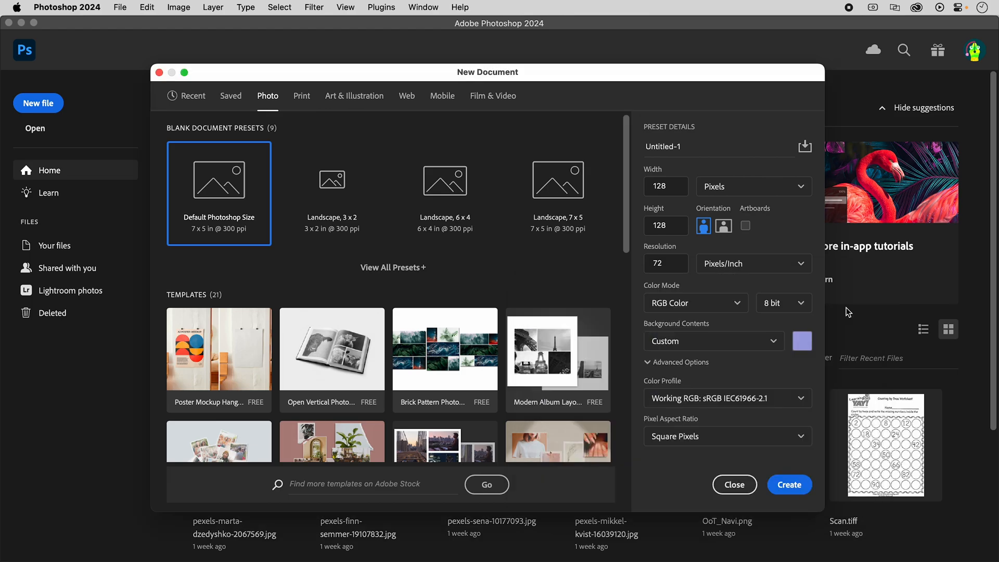
left_click(801, 486)
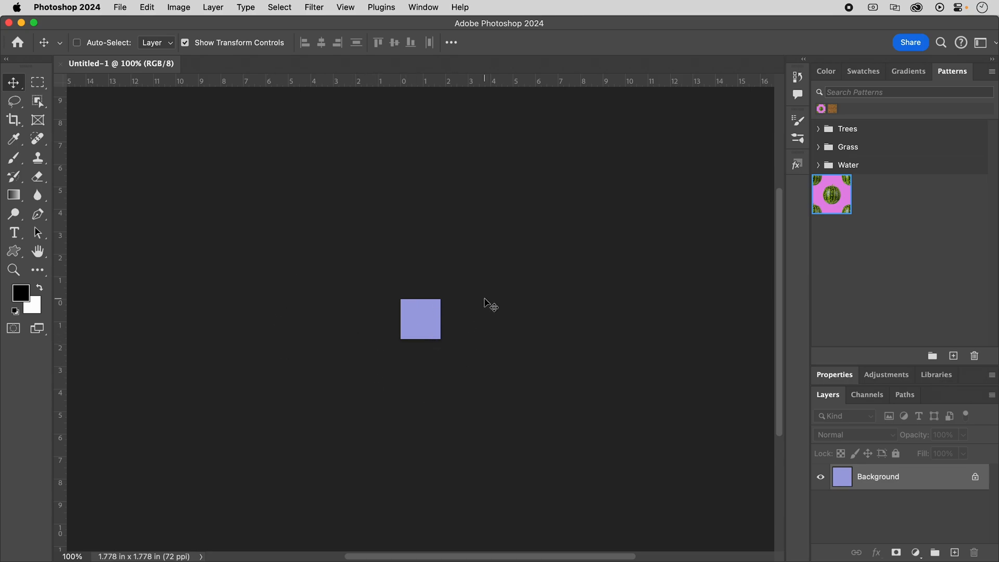
key("super+0")
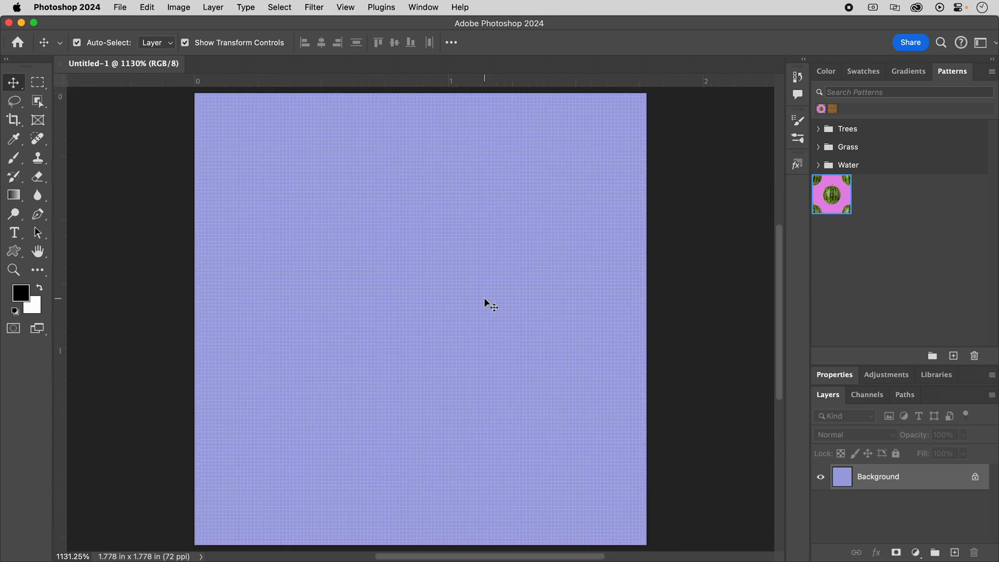
Switch to Finder, preview Lettuce.png and Plum.png from the Fruit+Vegetables folder, and place Plum.png in the light purple document
key("super+Tab")
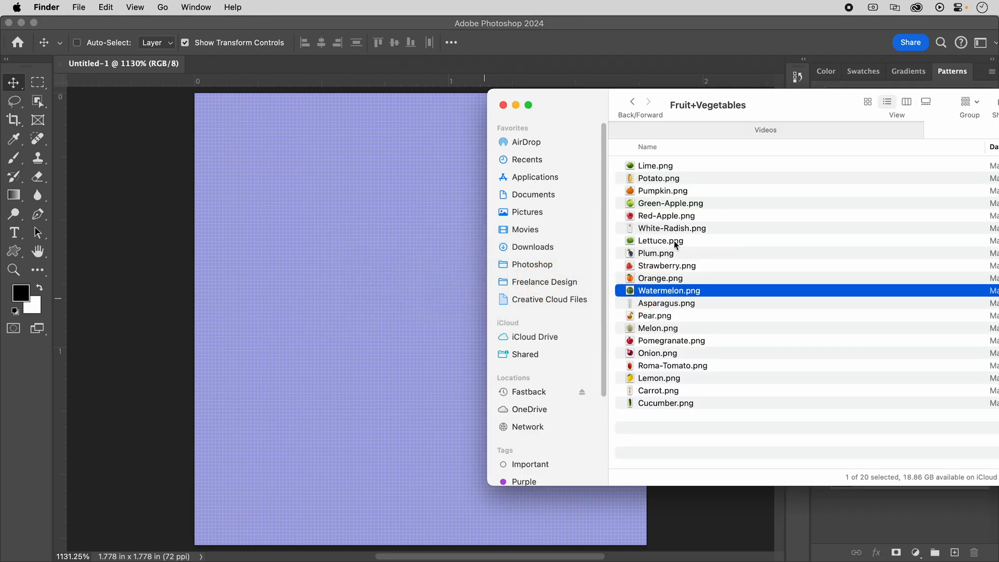
left_click(675, 245)
key("space")
key("space")
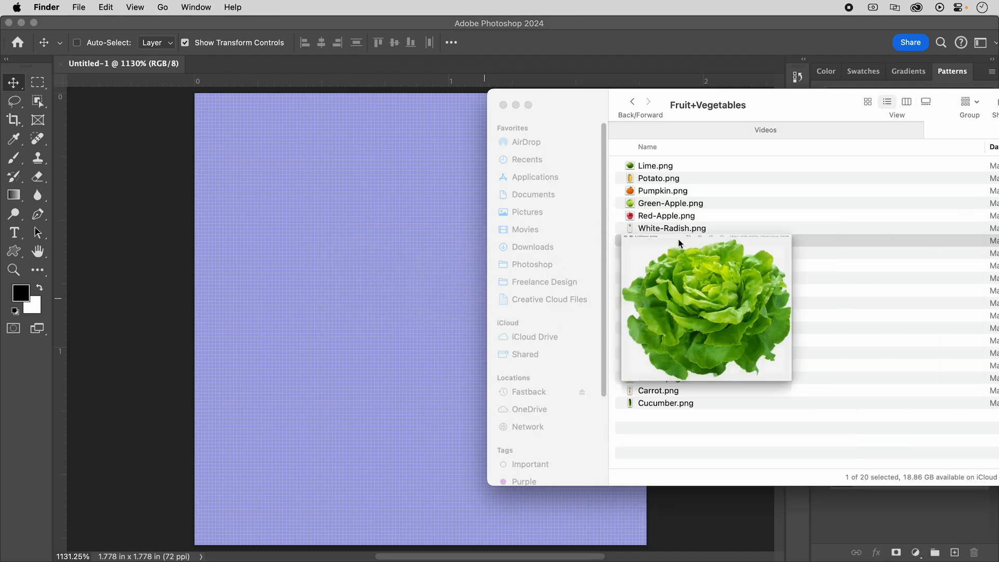
left_click(647, 255)
key("space")
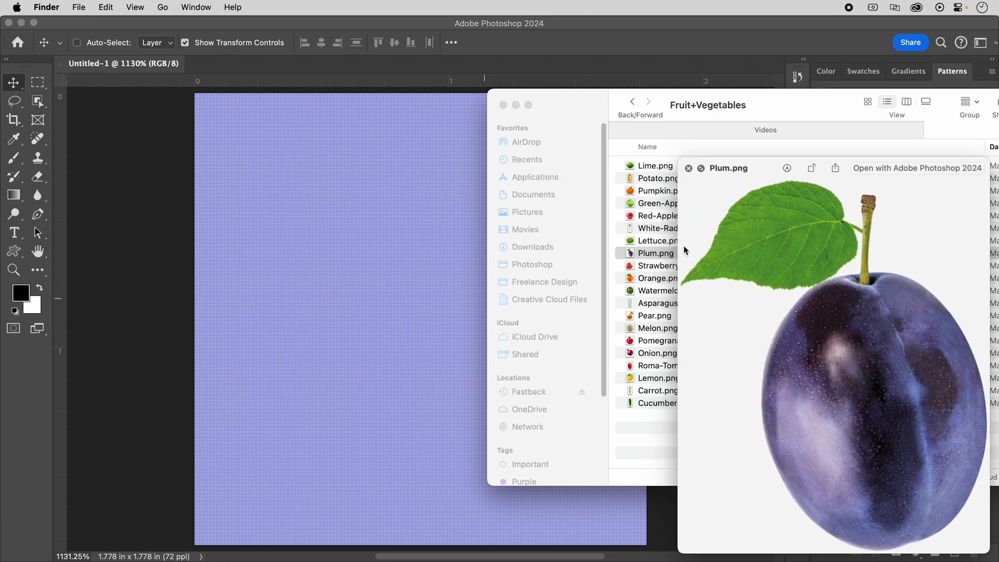
key("space")
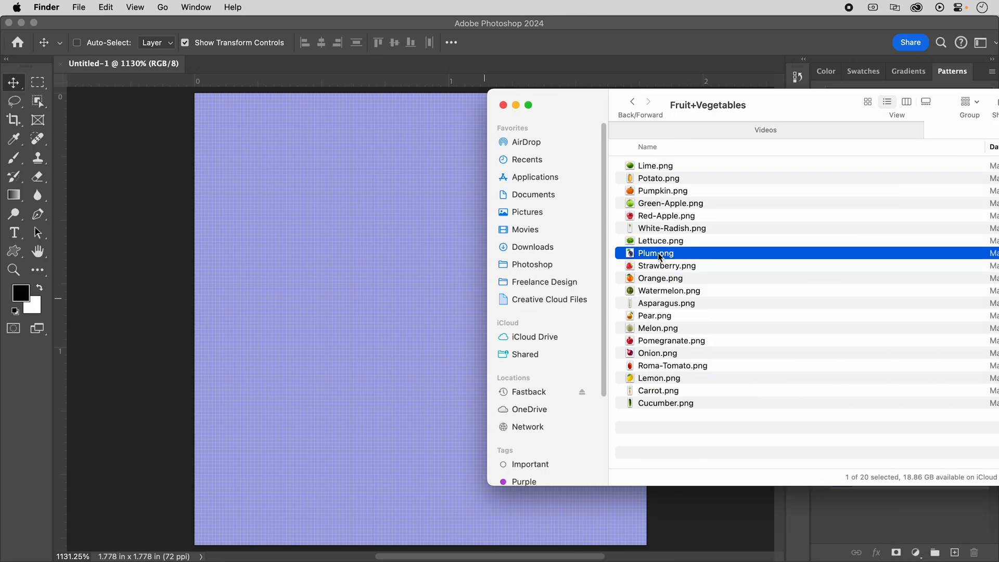
left_click_drag(659, 256, 372, 229)
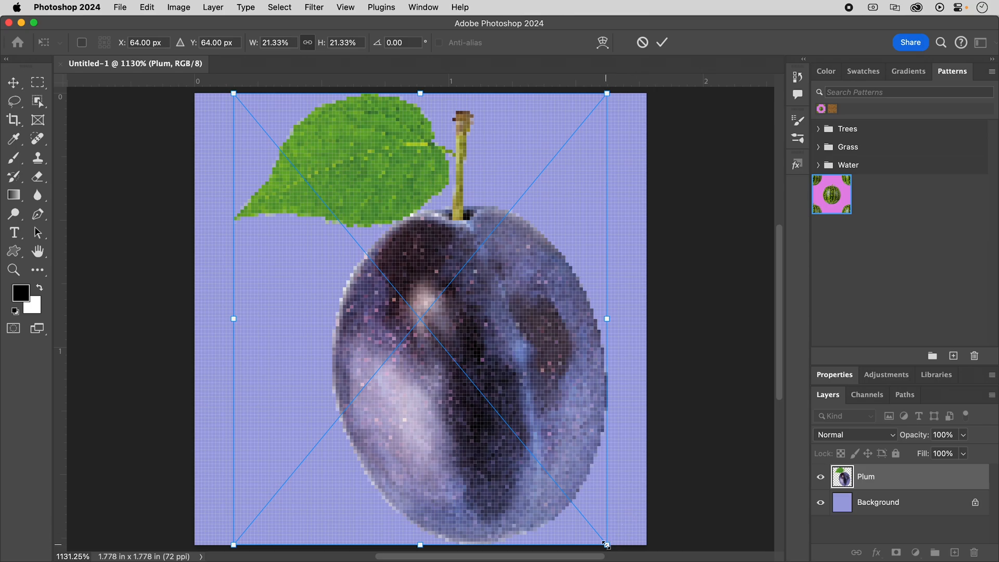
Scale the placed plum to about 11.7% around its center, commit the placement, and duplicate the Plum layer
left_click_drag(607, 545, 538, 433)
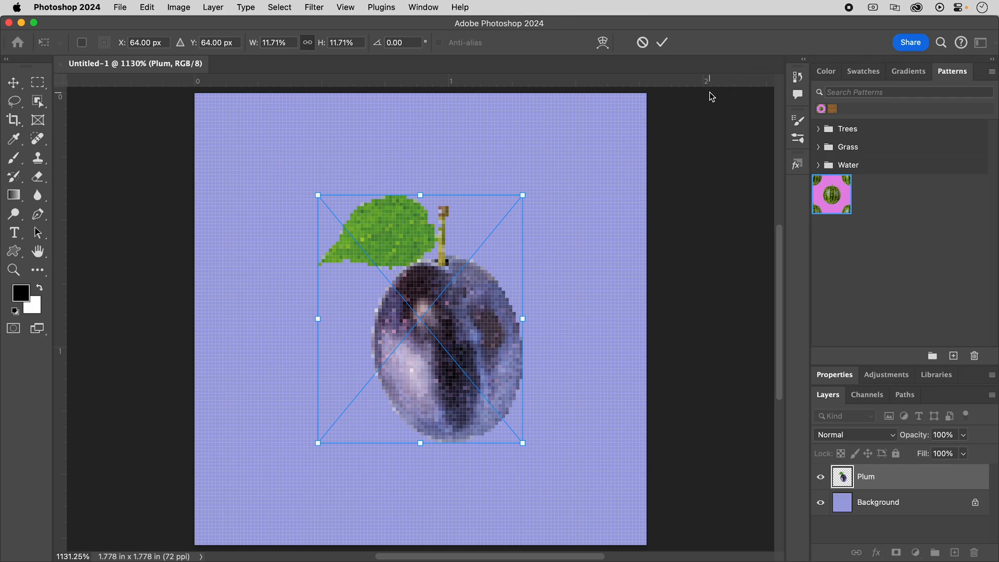
left_click(663, 44)
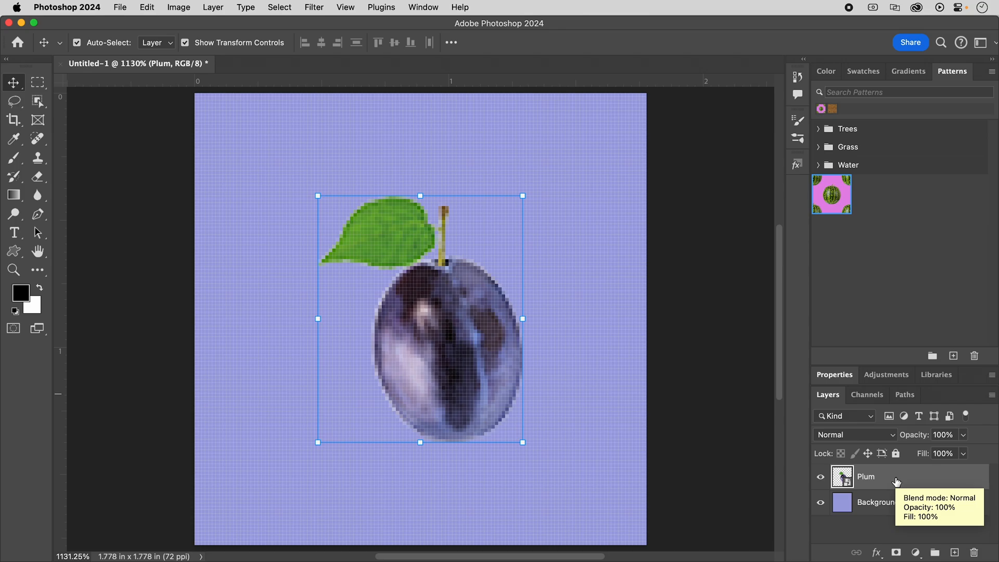
key("super+j")
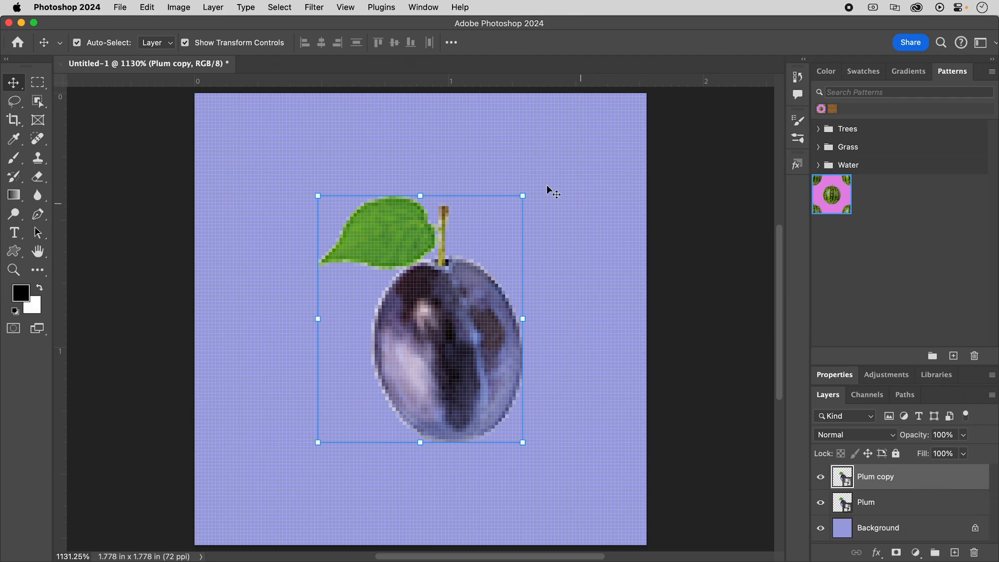
Apply the Offset filter to the plum copy with +64 pixels horizontally and vertically, using Wrap Around for undefined areas
left_click(319, 9)
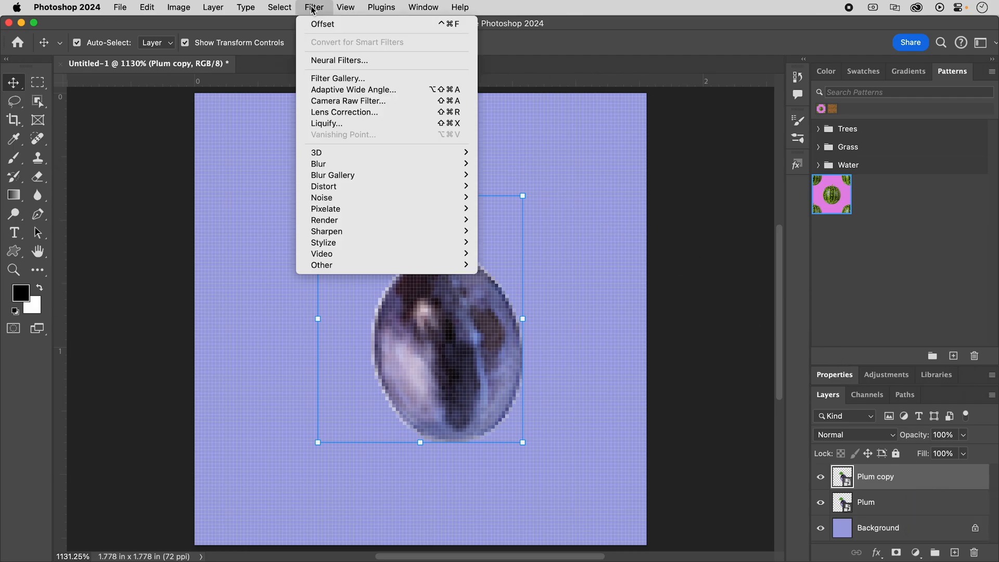
mouse_move(329, 265)
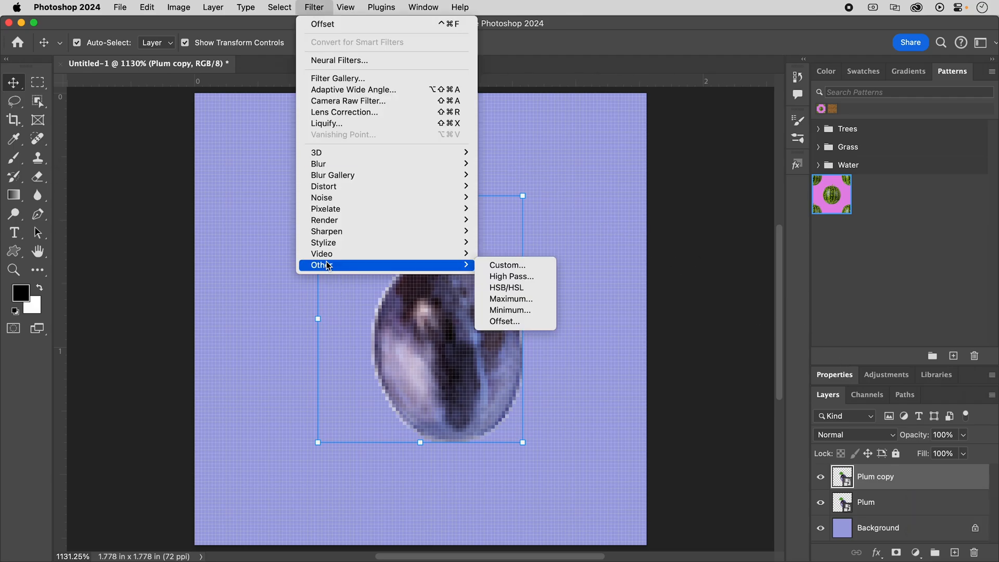
left_click(498, 319)
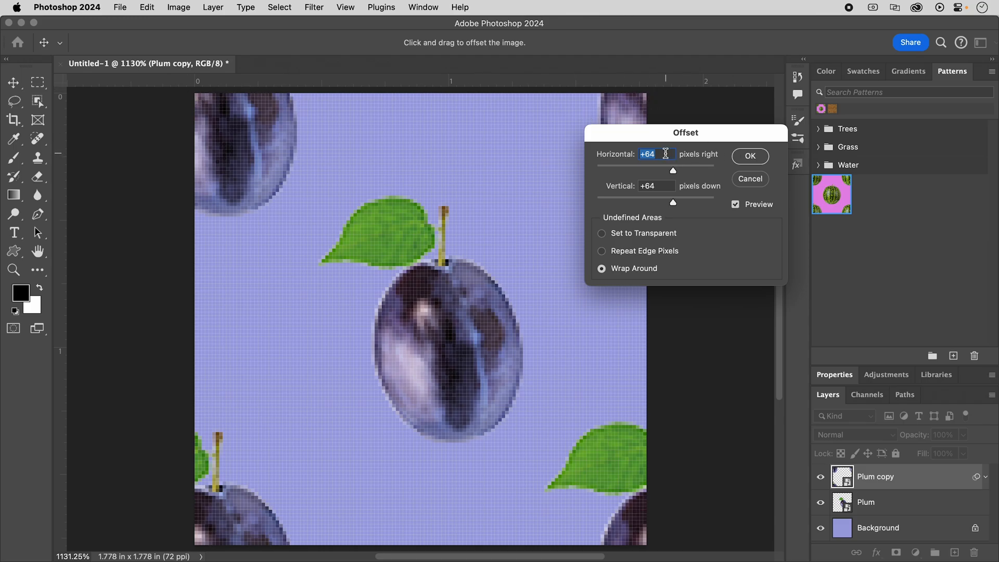
left_click(663, 153)
key("Tab")
left_click(620, 252)
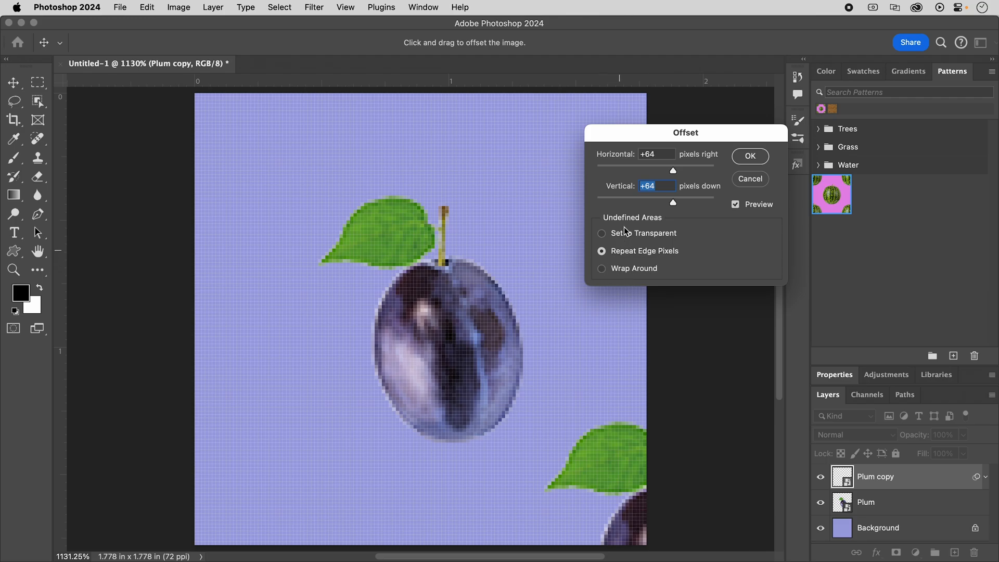
left_click(615, 269)
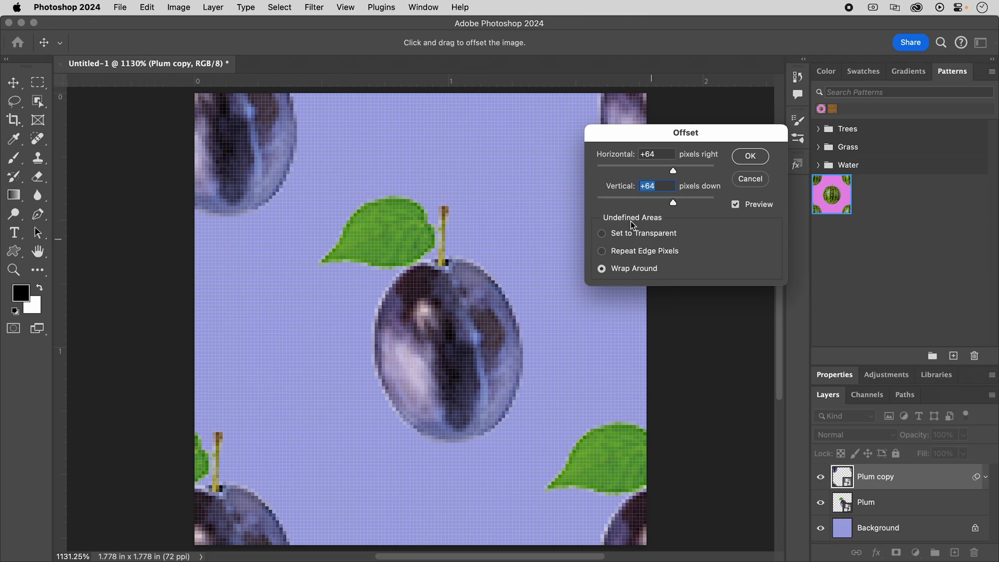
left_click(767, 159)
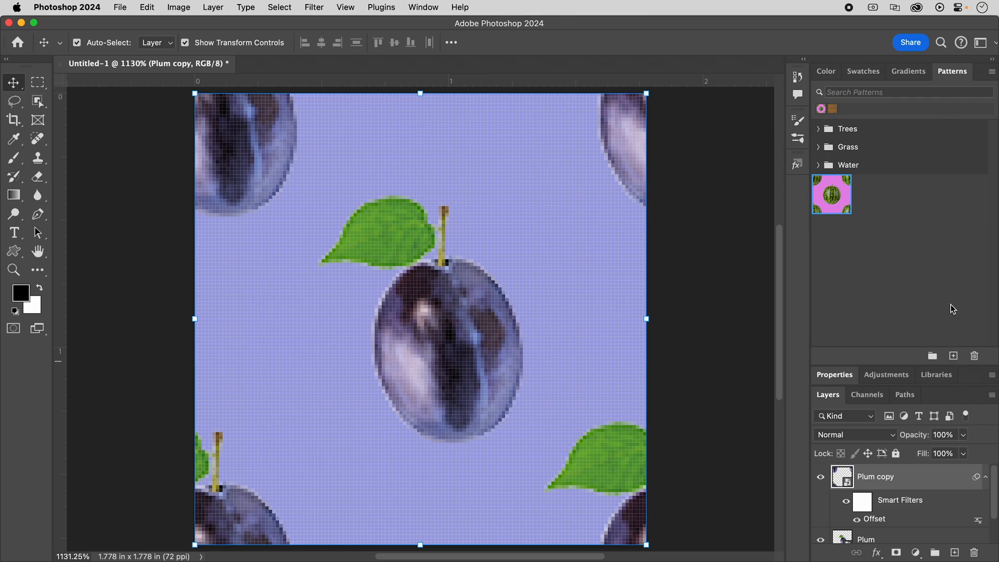
Save the plum artwork as a new pattern preset named Plum
left_click(954, 355)
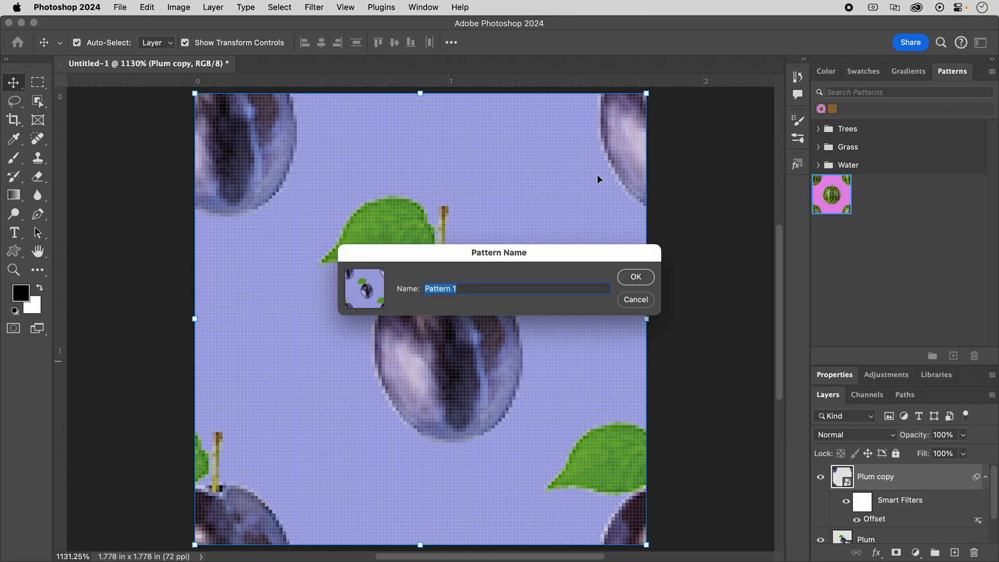
type("Plum")
key("Return")
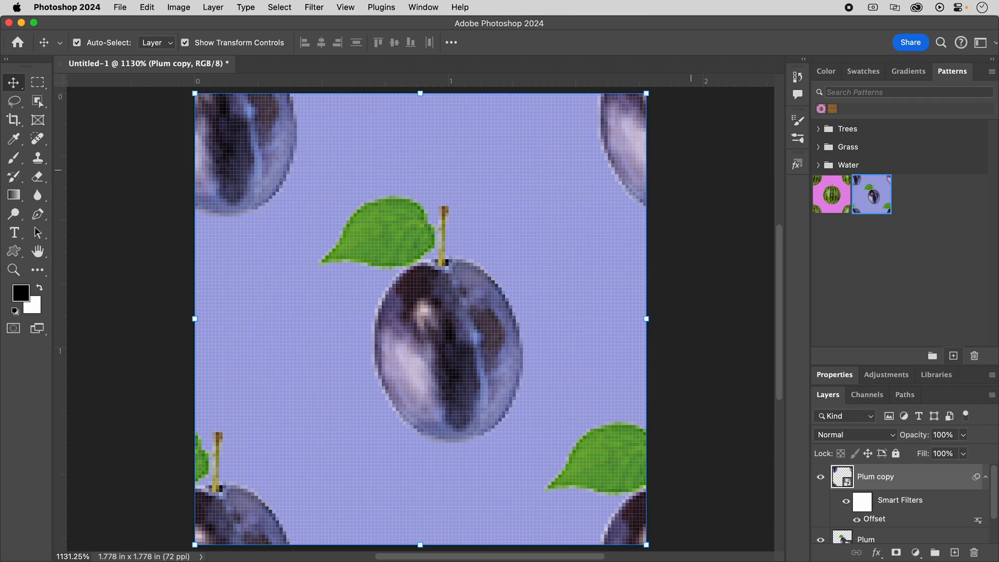
Create a second document from the Default Photoshop Size photo preset, 7 x 5 in at 300 ppi
key("super")
key("super+n")
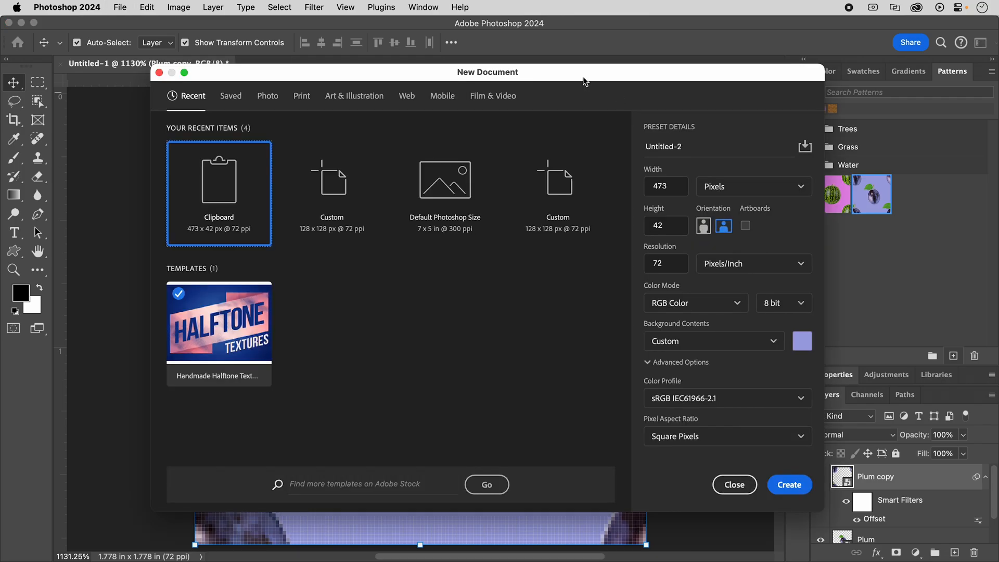
left_click(267, 95)
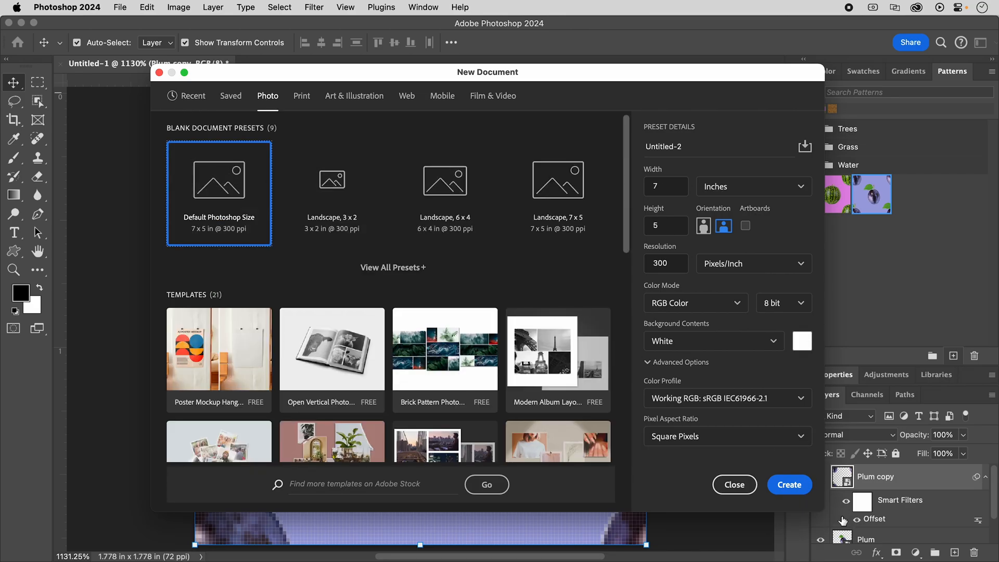
left_click(804, 485)
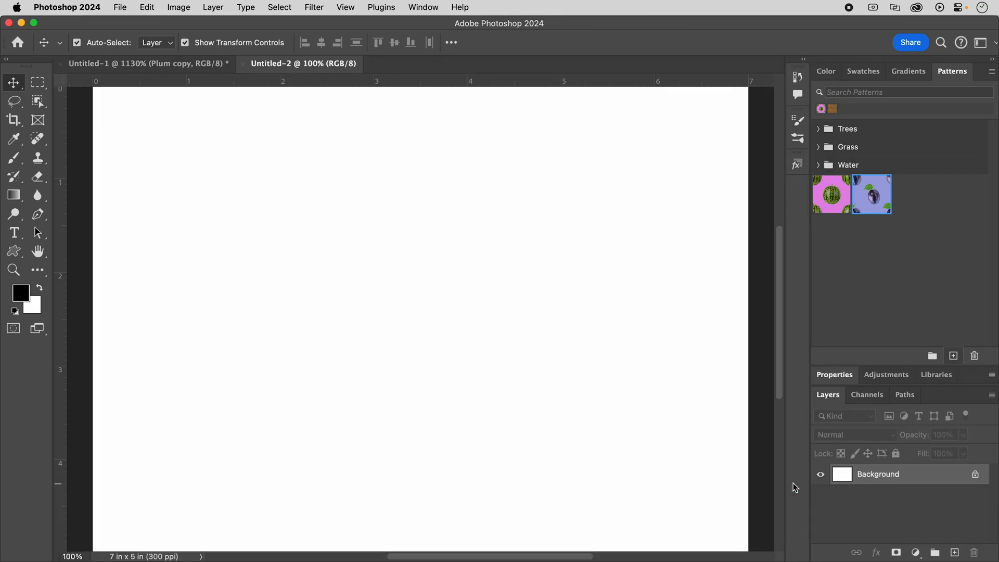
Add a Pattern fill layer above the white background using the plum pattern at 100% scale and 0° angle
left_click(916, 553)
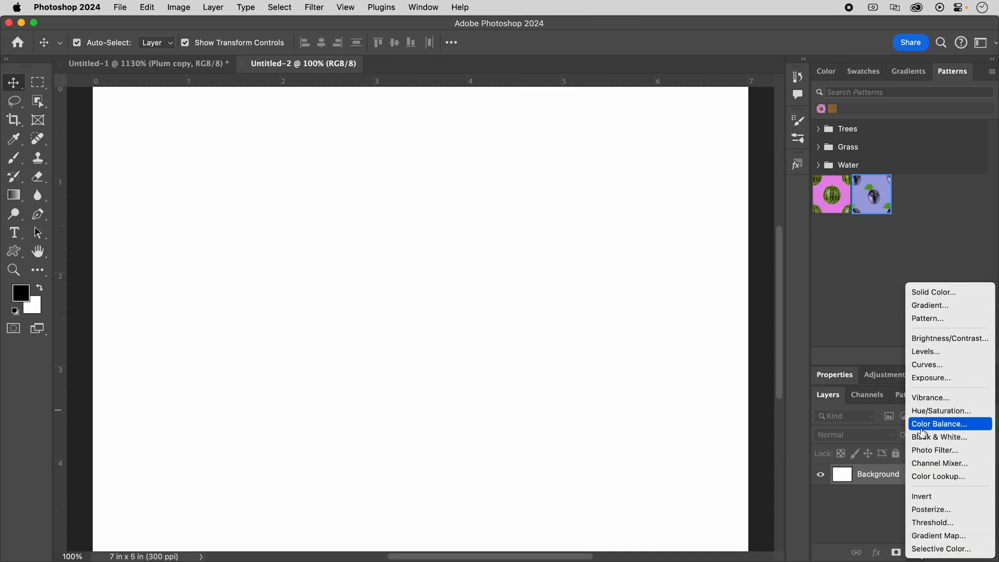
left_click(923, 318)
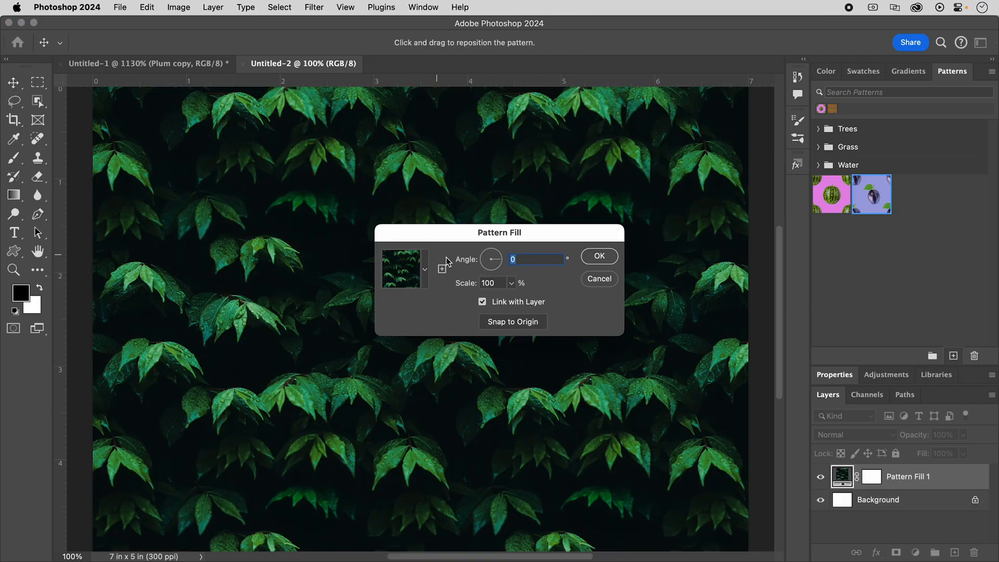
left_click(425, 272)
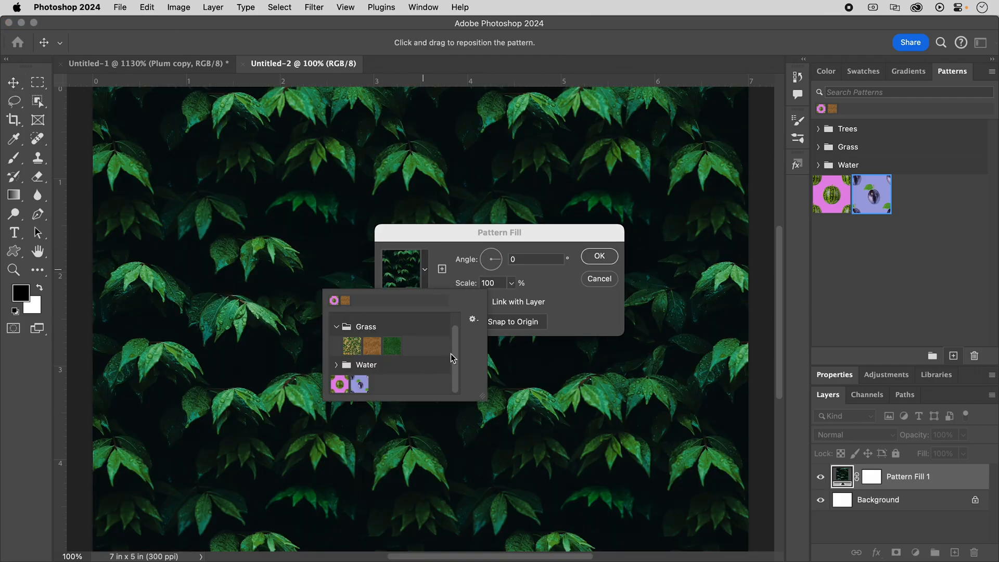
left_click(358, 384)
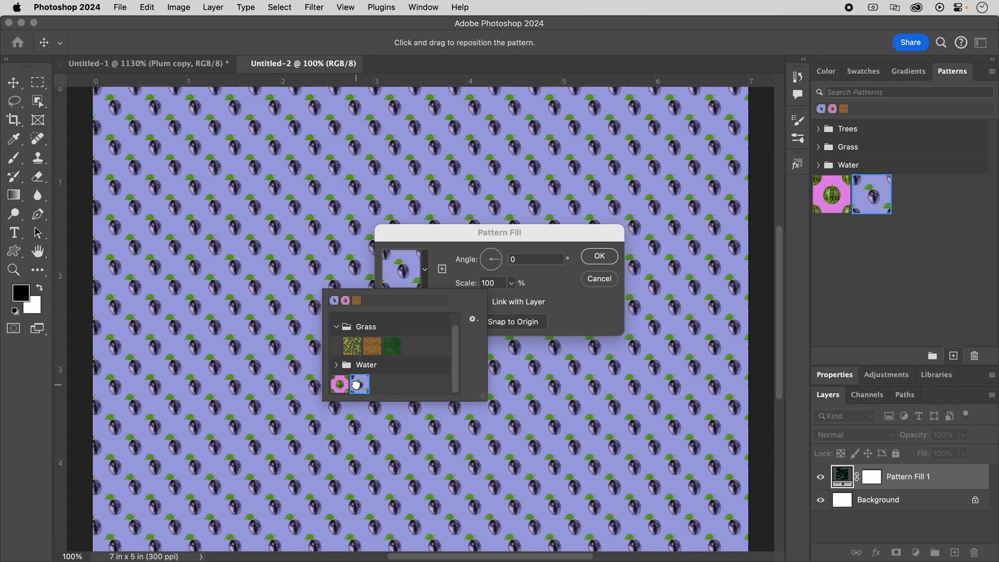
left_click(557, 235)
left_click(600, 256)
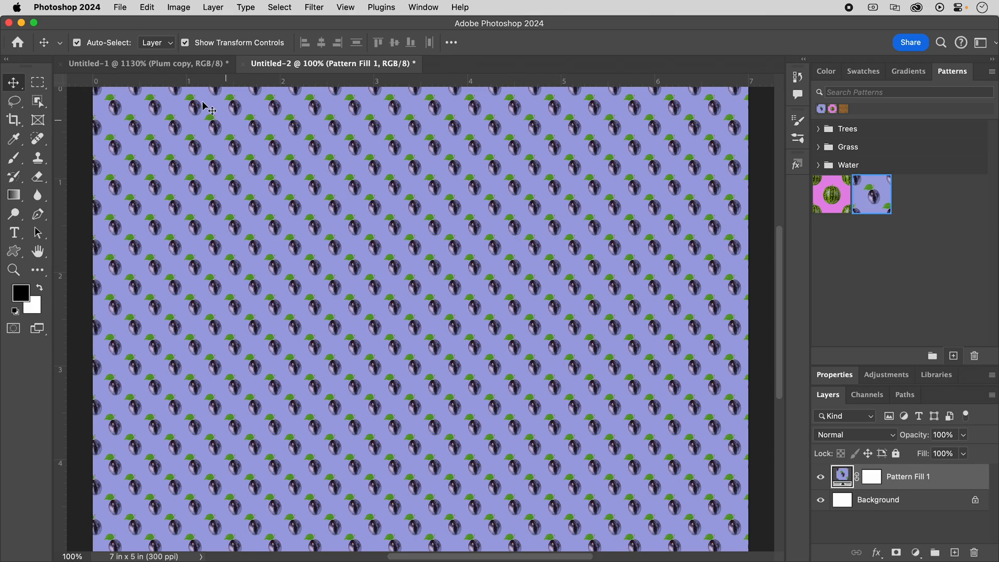
In the Untitled-1 plum tile document, enlarge the original Plum layer to about 17.15% around its center
left_click(122, 64)
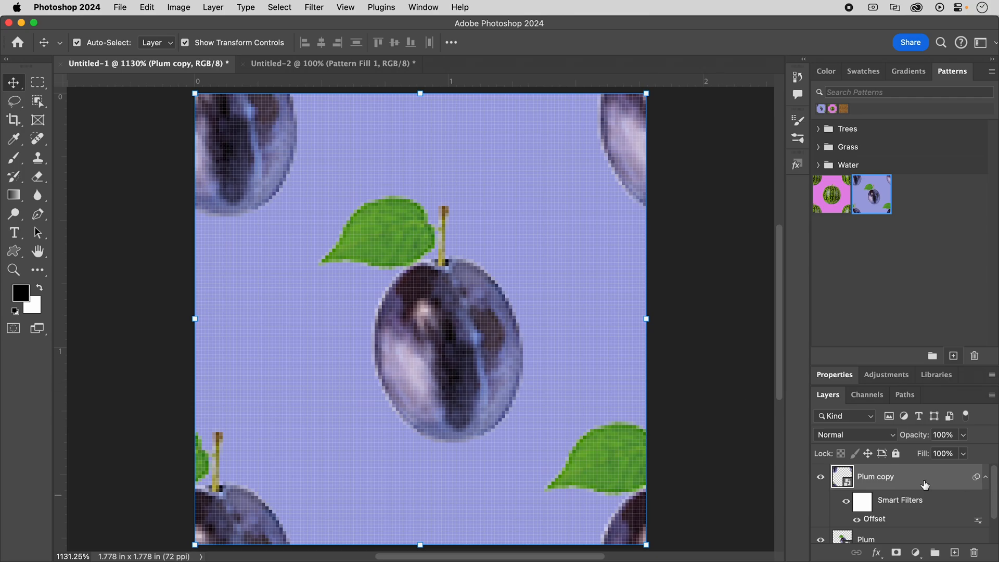
scroll(931, 505, "down", 2)
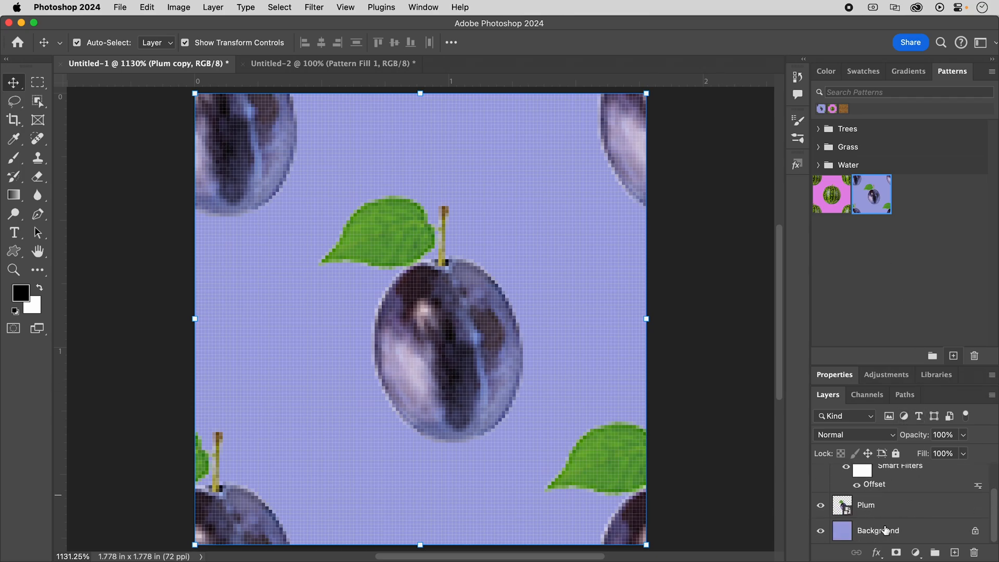
left_click(887, 506)
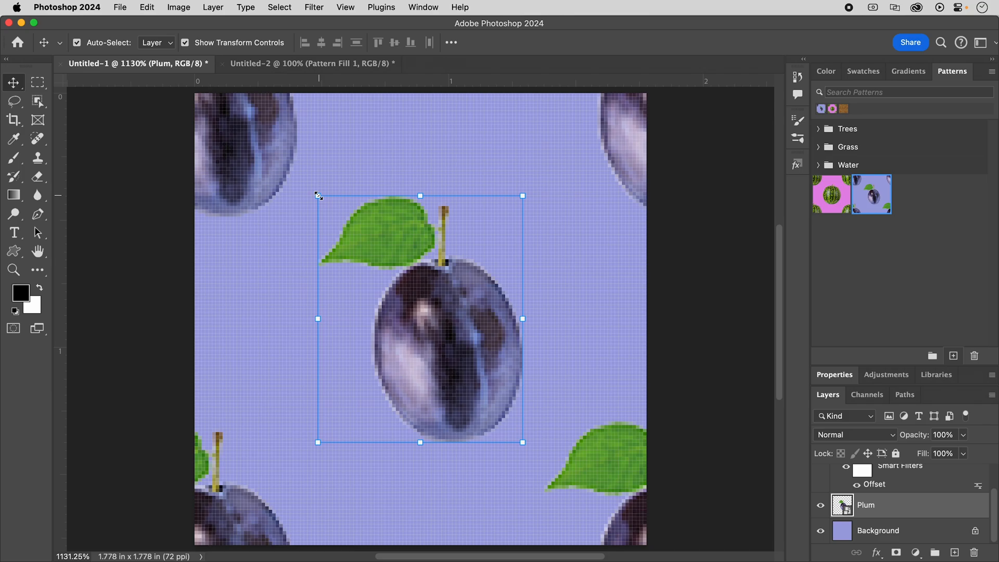
left_click_drag(318, 196, 273, 139)
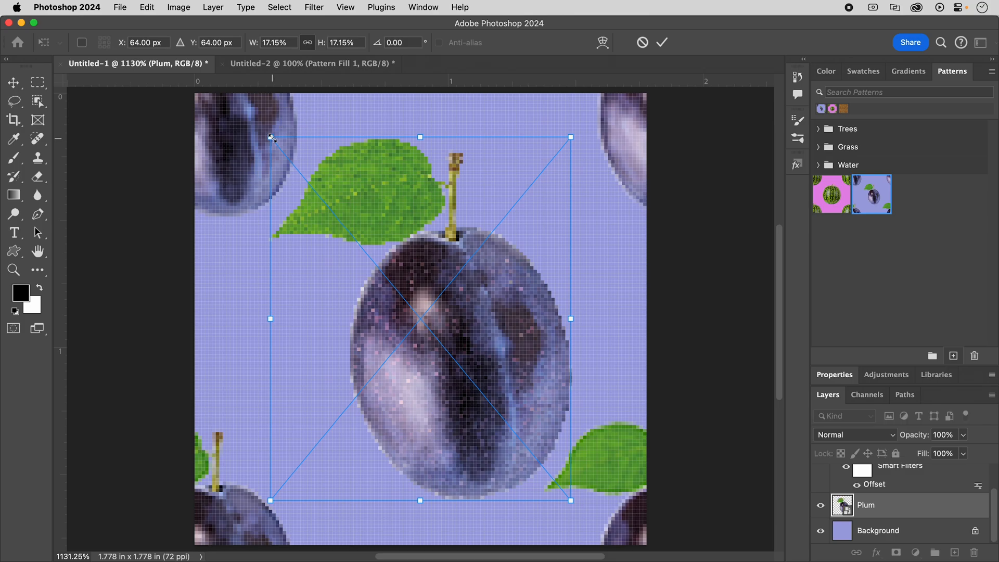
left_click(662, 43)
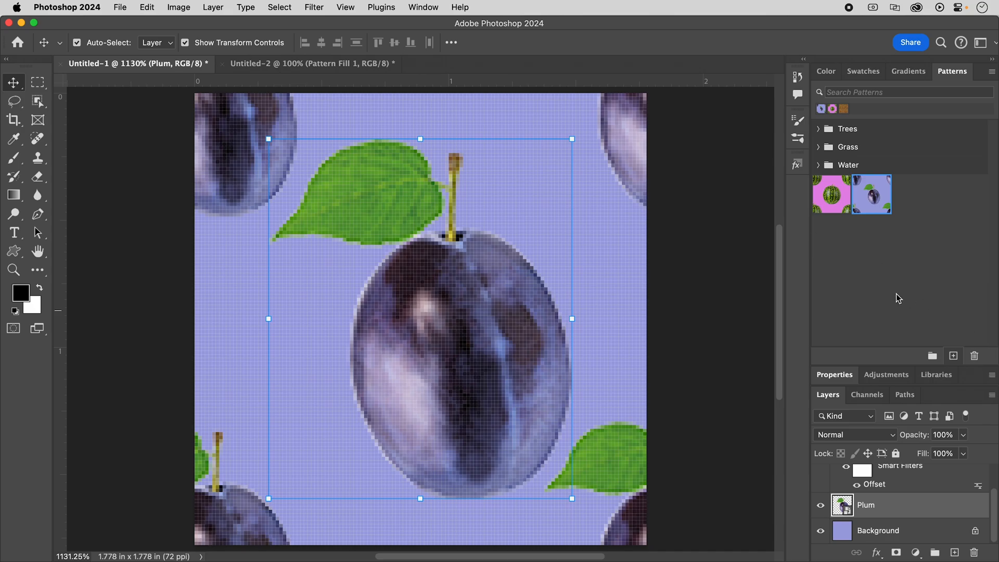
Save the tile with the enlarged center plum as a new, separately named pattern preset
left_click(955, 356)
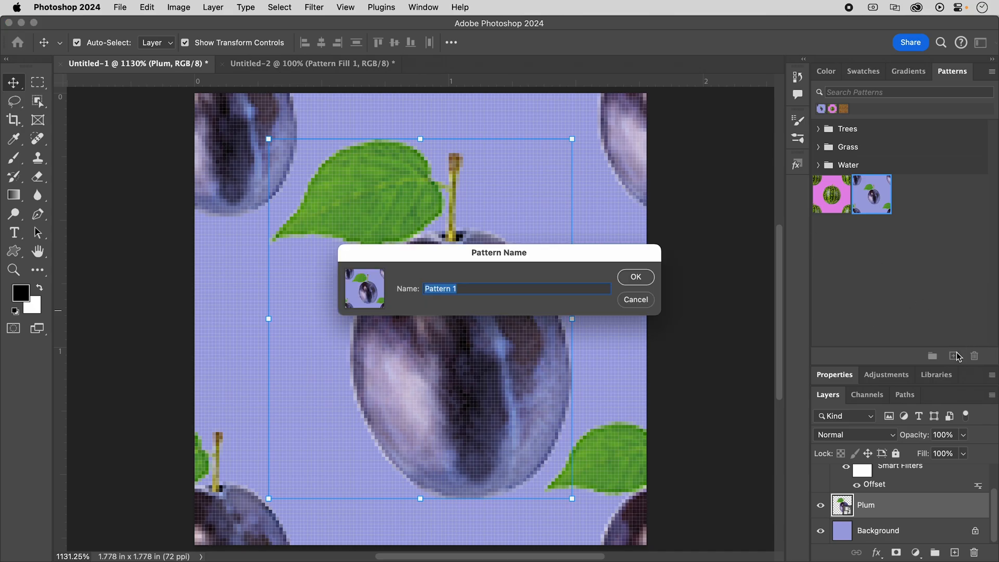
type("P")
key("Return")
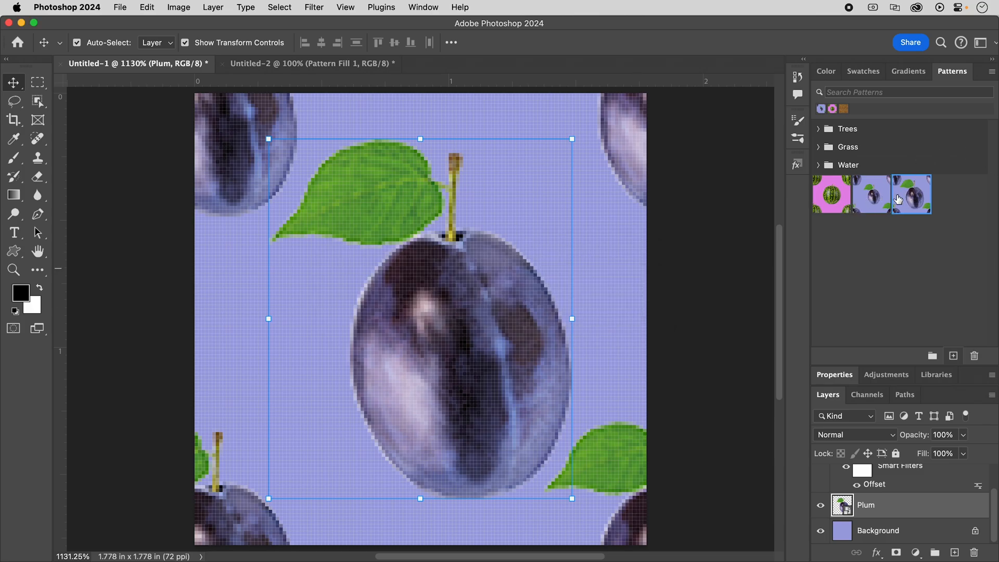
In the Untitled-2 document, switch the Pattern Fill 1 layer to the new large-plum pattern, keeping 100% scale and 0° angle
left_click(346, 66)
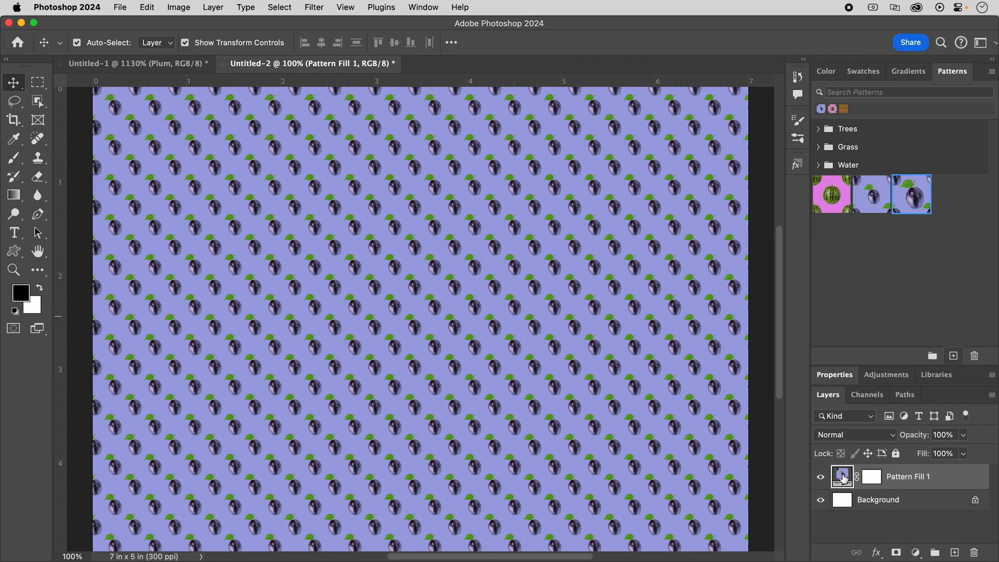
double_click(843, 477)
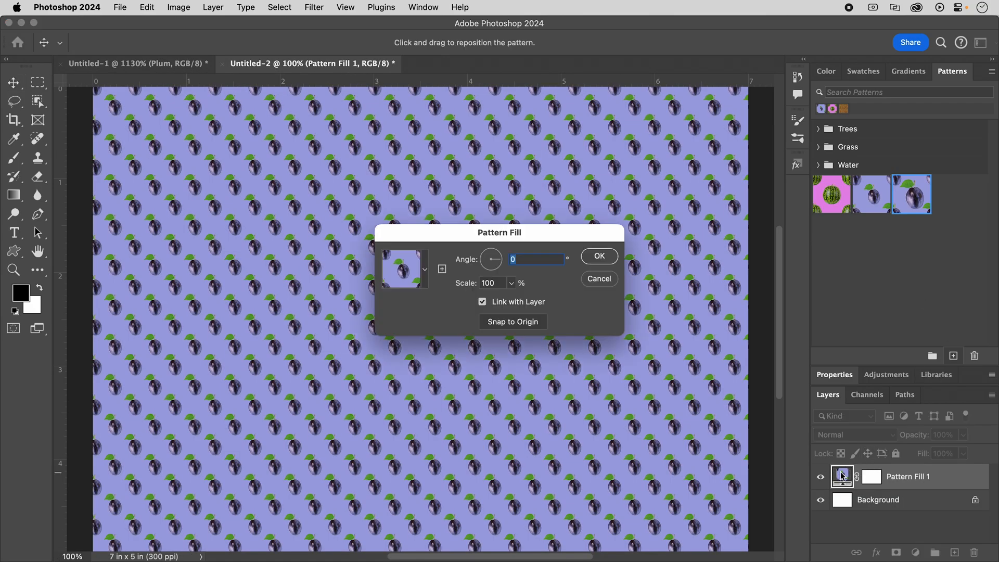
left_click(425, 269)
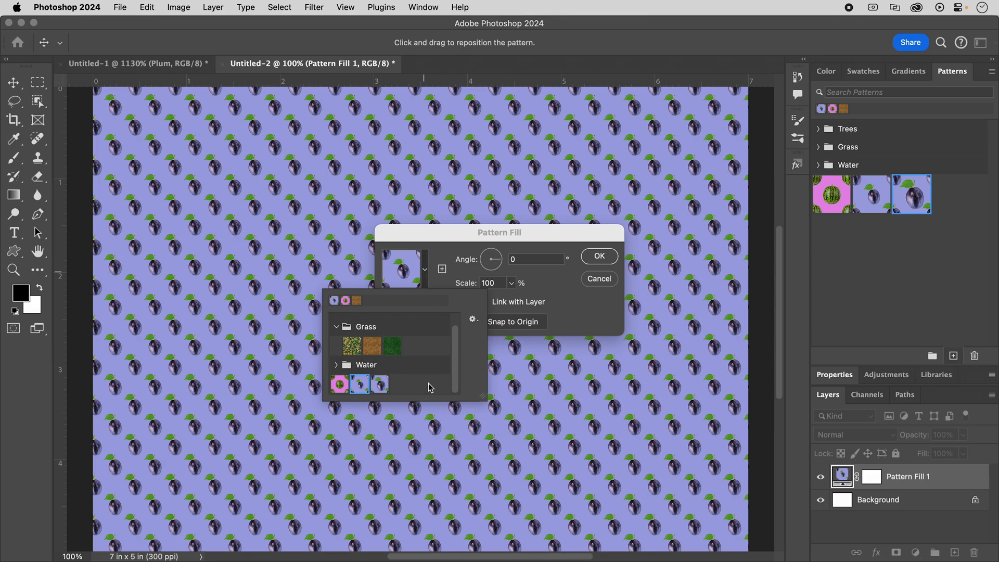
left_click(380, 384)
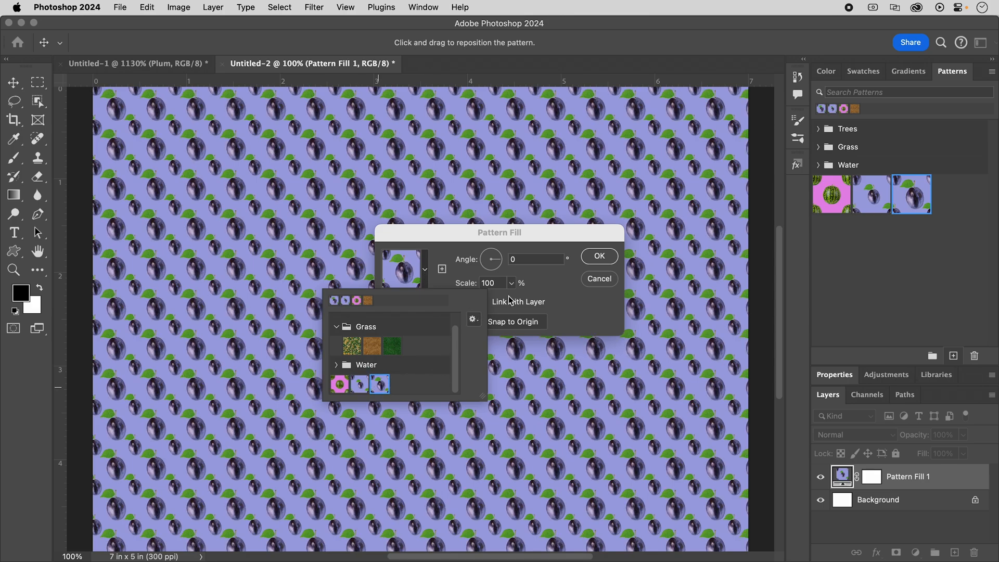
left_click(603, 257)
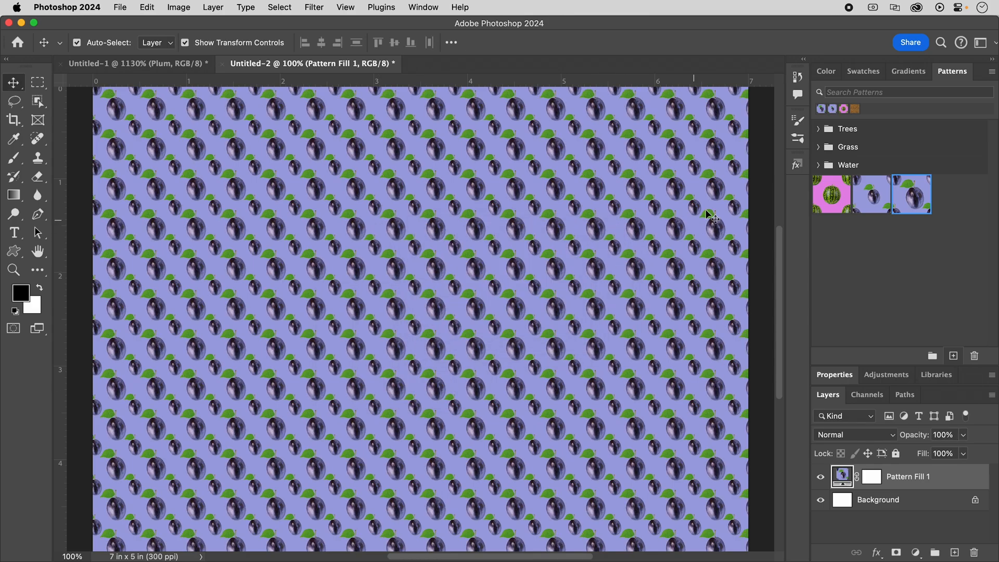